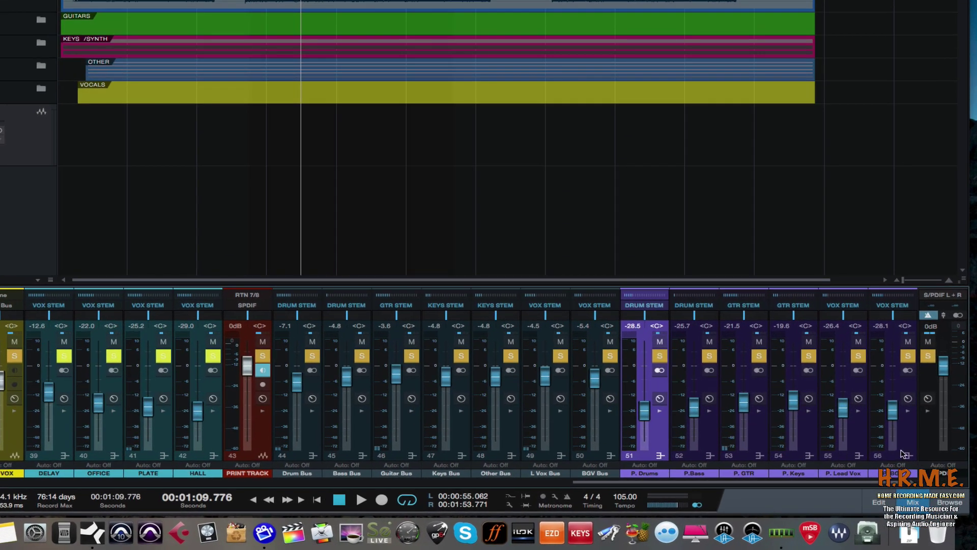
- Mute the six purple parallel channels together, starting with P. Drums, and play the song
left_click(906, 444, "shift")
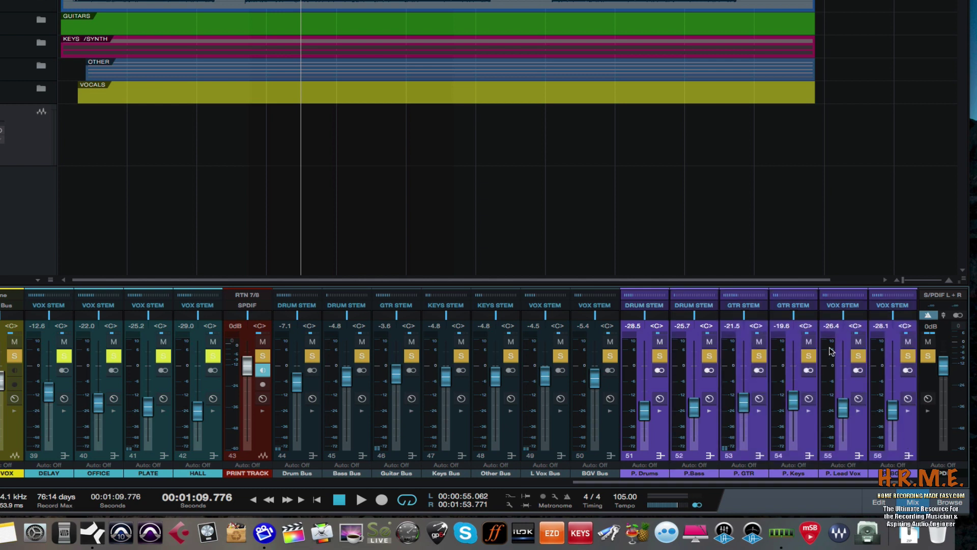
left_click(660, 342)
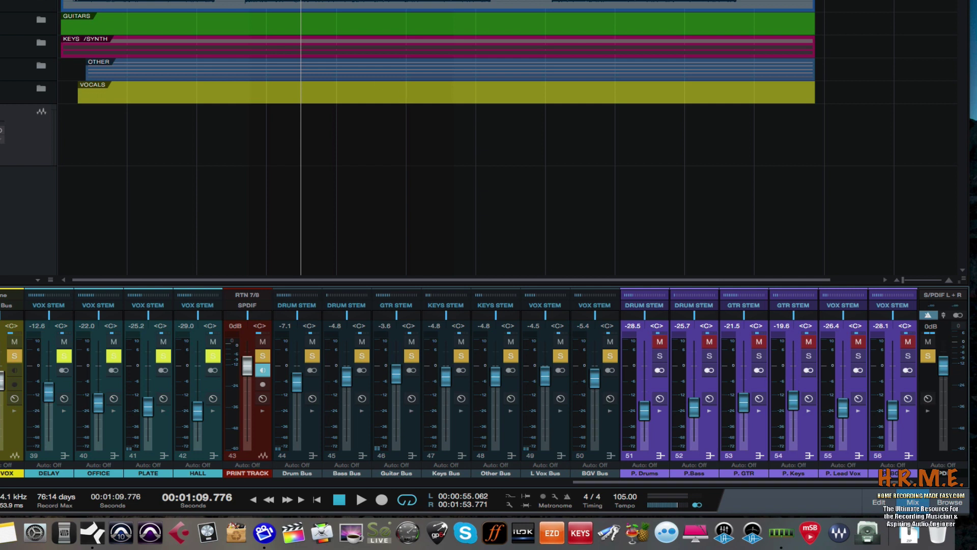
key("space")
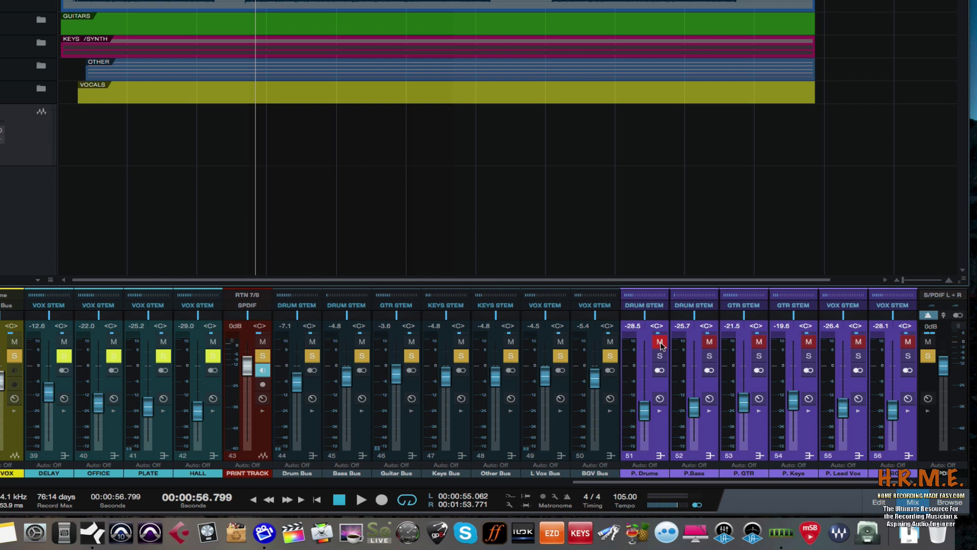
key("space")
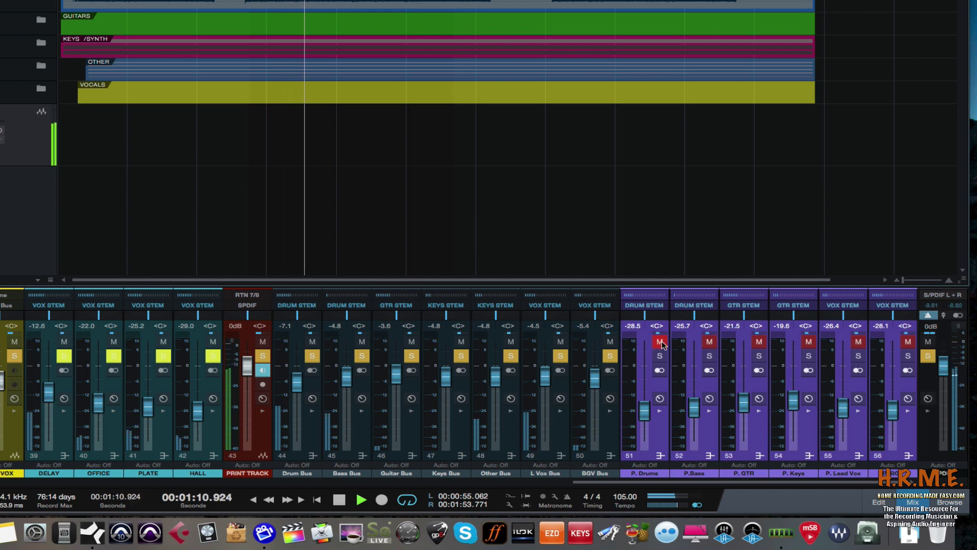
- Compare the mix with and without the parallel channels by repeatedly unmuting and muting them as a group during playback
left_click(658, 341)
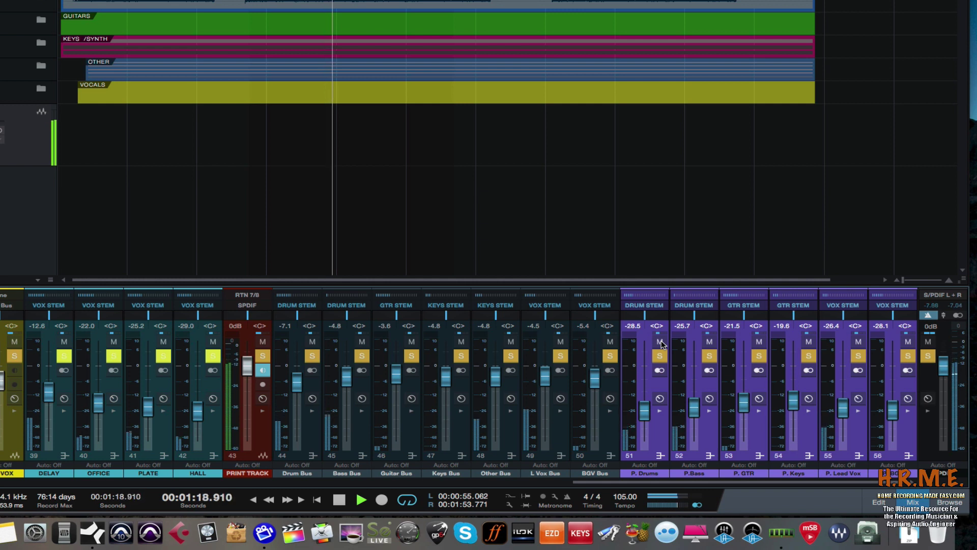
left_click(659, 341)
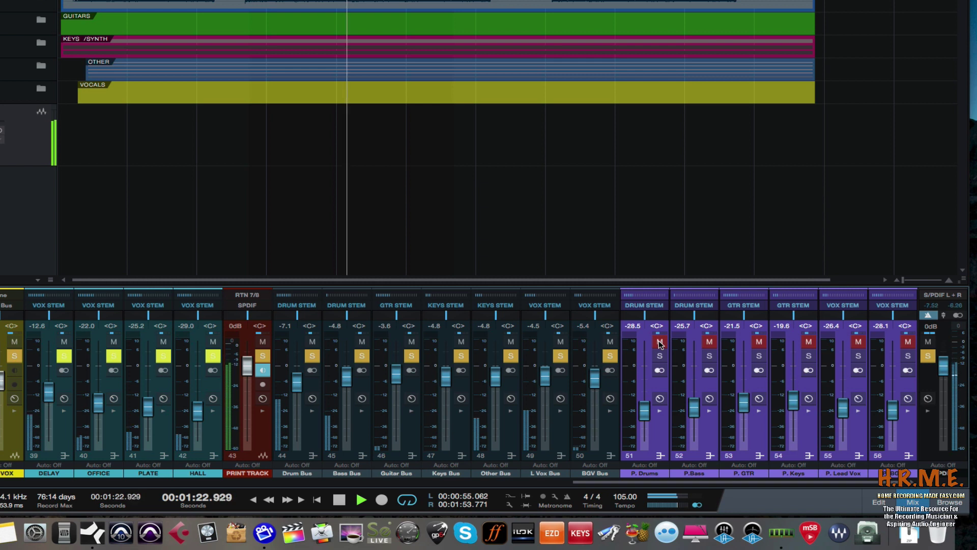
left_click(660, 343)
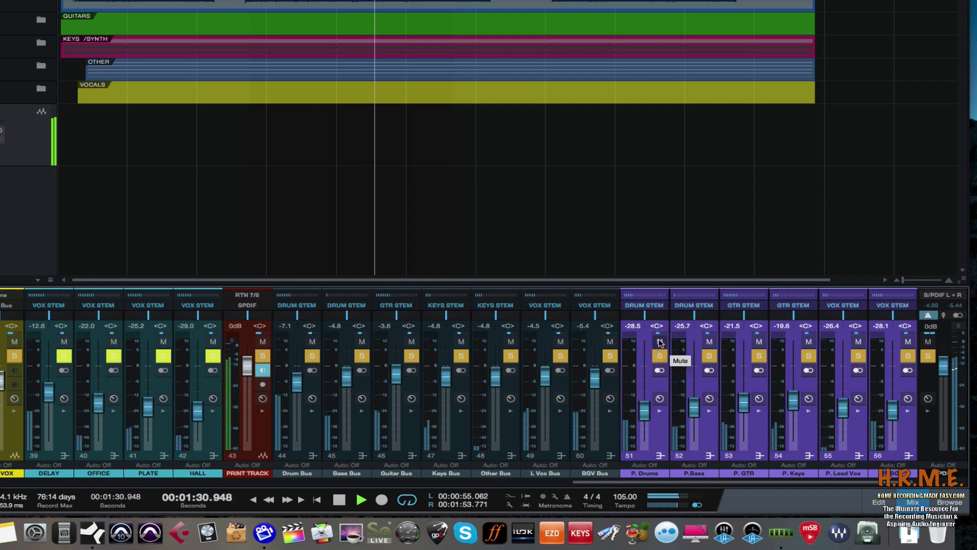
left_click(660, 342)
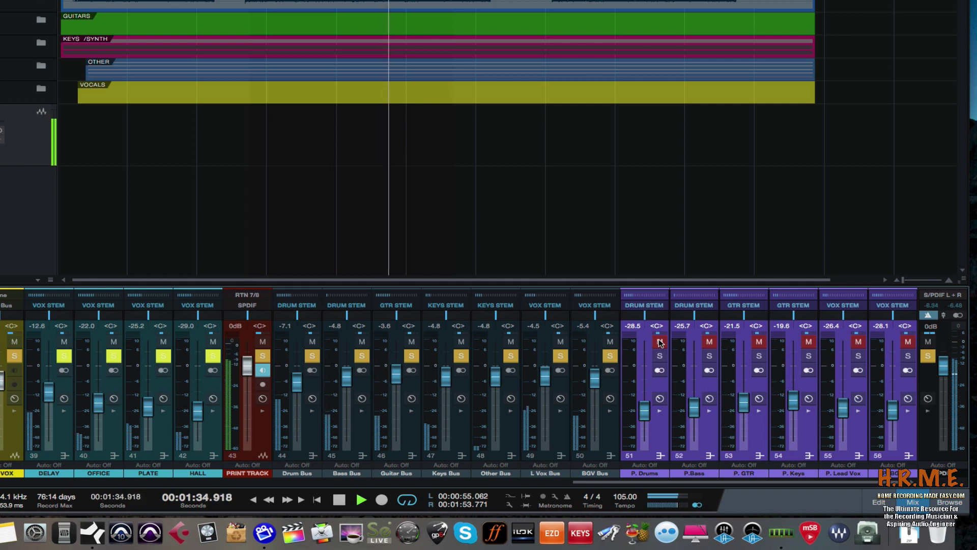
left_click(660, 342)
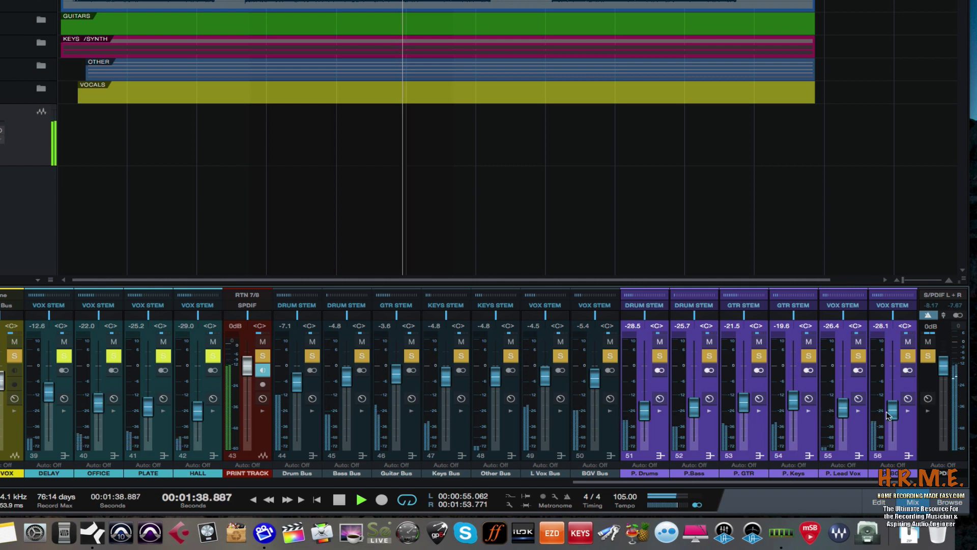
- Raise the grouped parallel faders slightly, P. Drums to -27.6 dB, and compare them muted and unmuted before stopping playback
left_click_drag(892, 413, 892, 412)
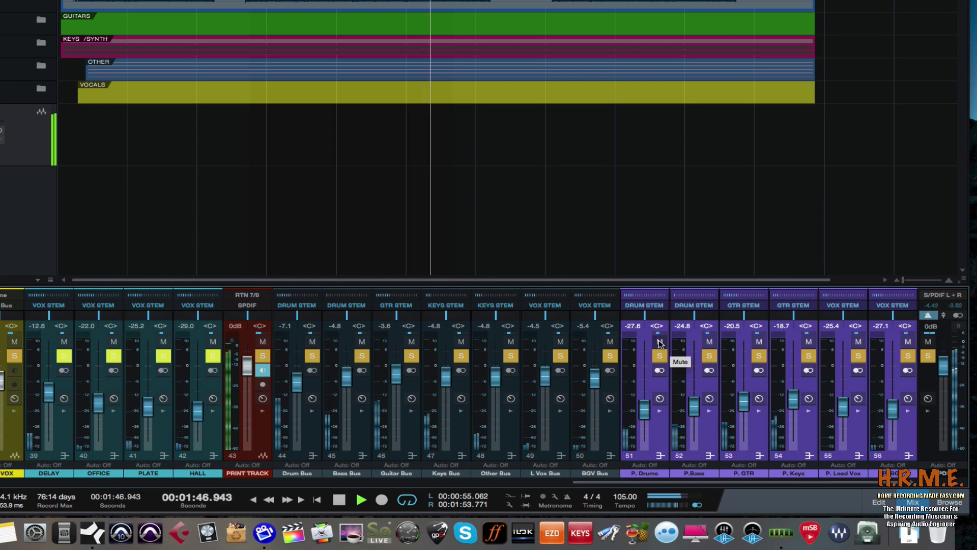
left_click(659, 341)
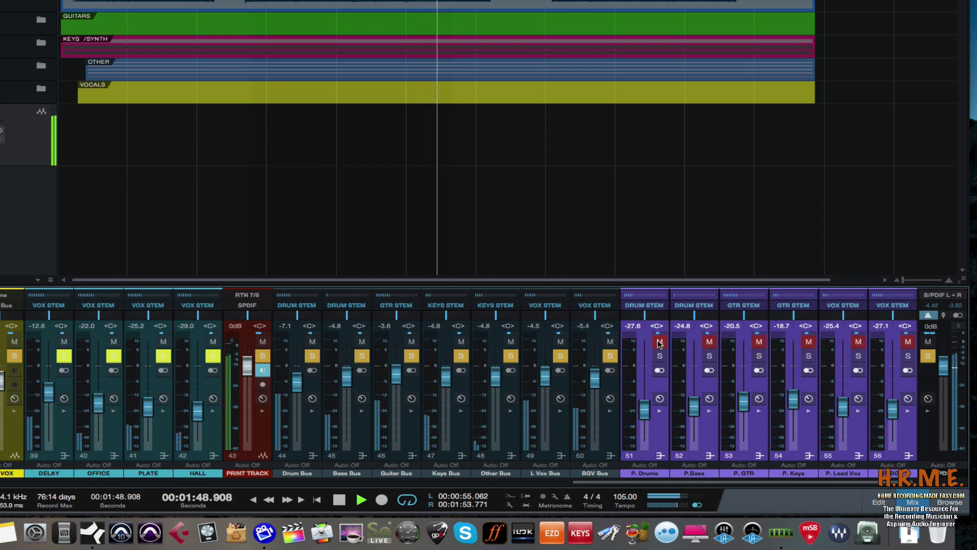
left_click(659, 342)
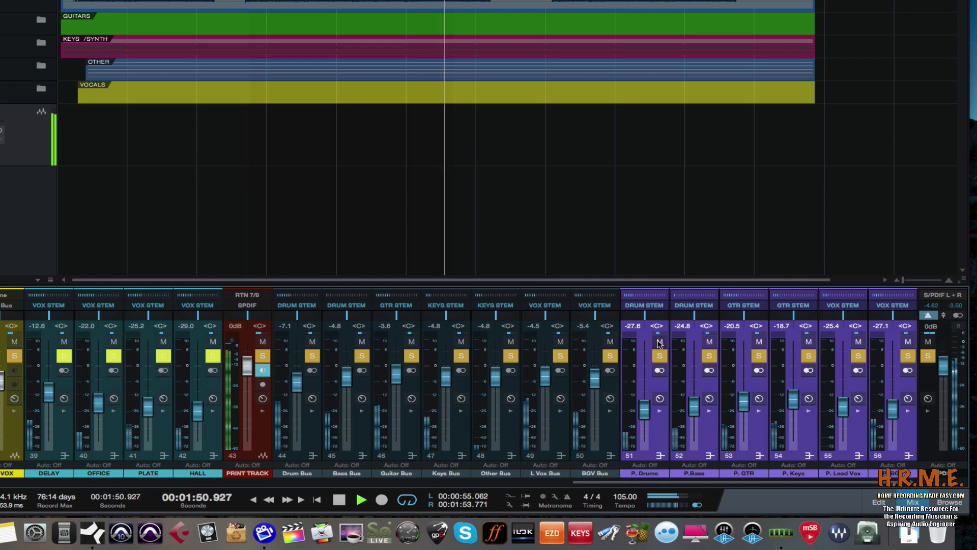
key("space")
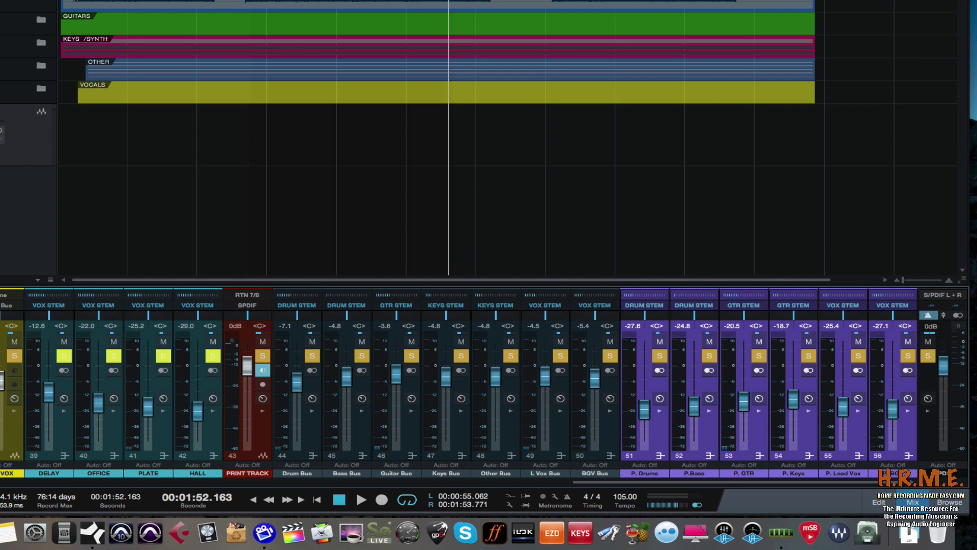
- Move the playhead to about 0:57 and mute the mix buses from Bass Bus to BGV Bus, keeping Drum Bus soloed
left_click(256, 1)
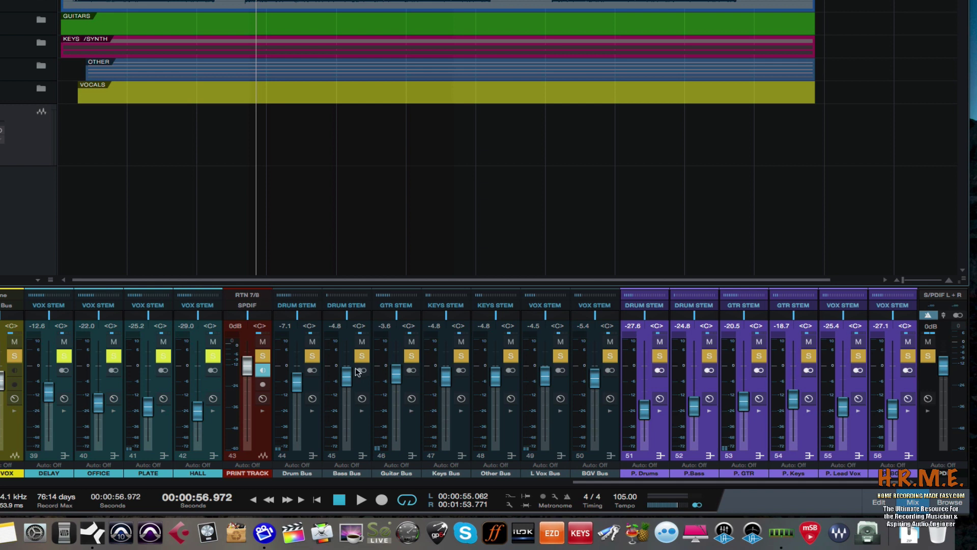
left_click(308, 435)
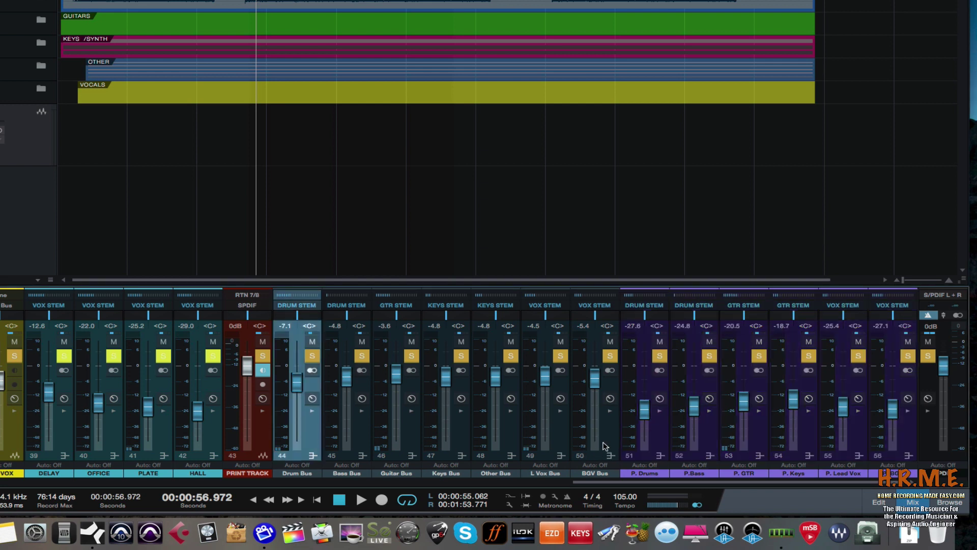
left_click(610, 444, "shift")
left_click(610, 341)
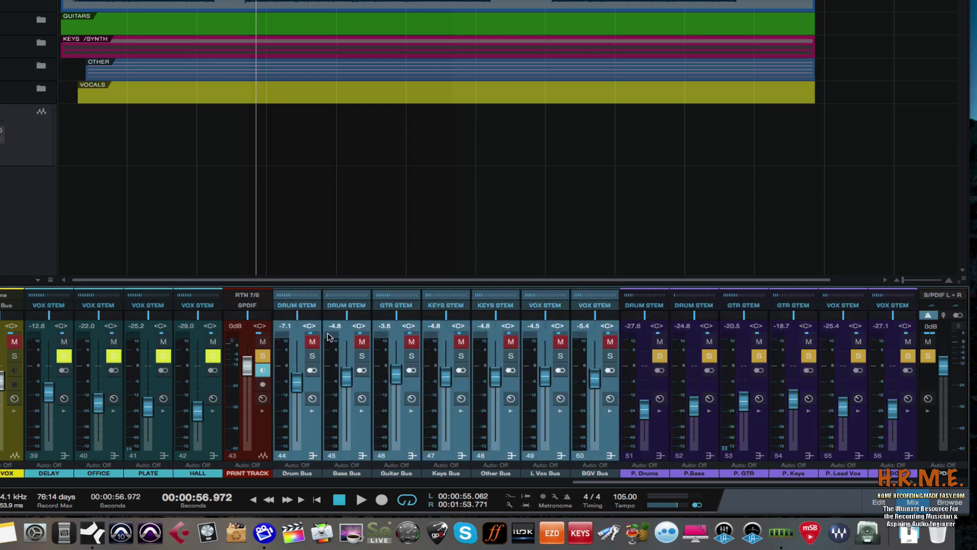
left_click(316, 446)
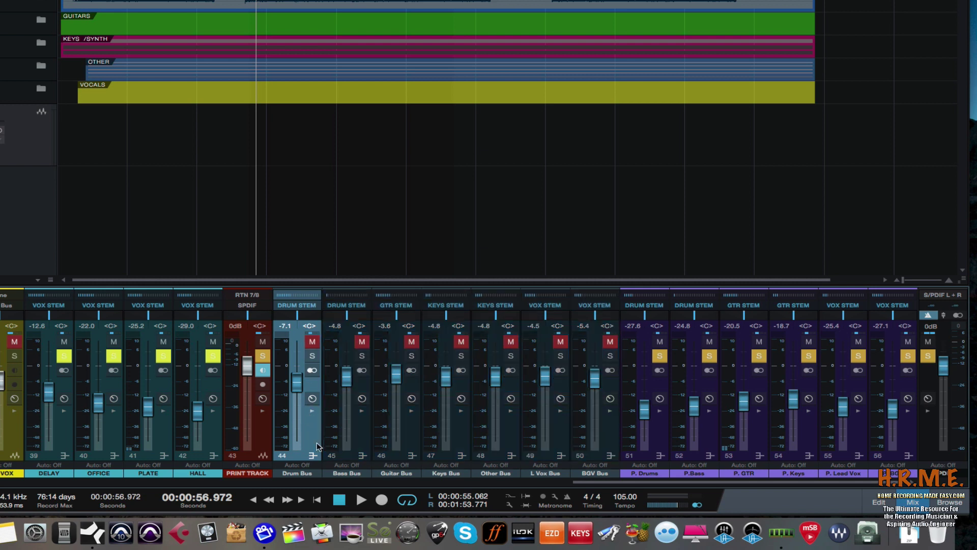
left_click(312, 356)
- Mute the parallel channels from P.Bass through channel 56 as a group, plus the P. Drums channel
left_click(705, 442)
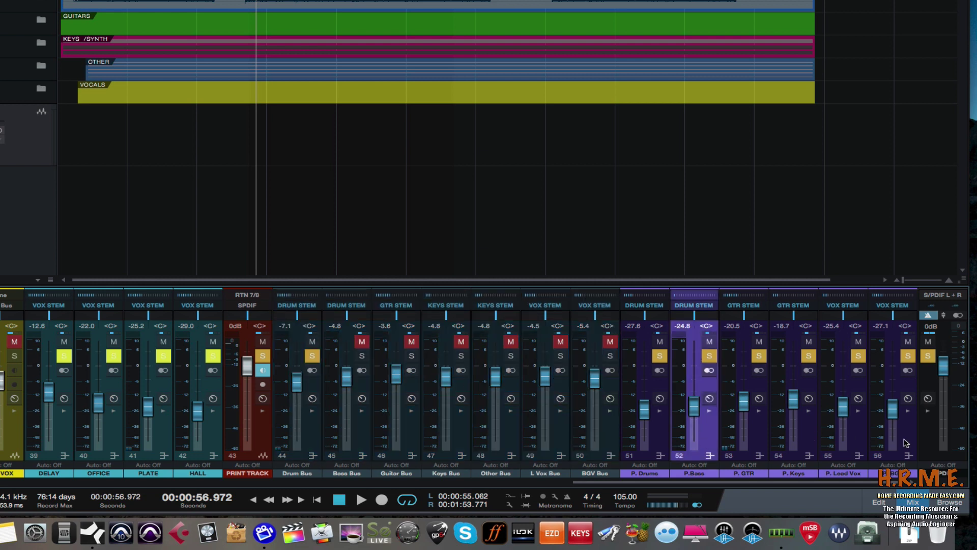
left_click(908, 442, "shift")
left_click(908, 342)
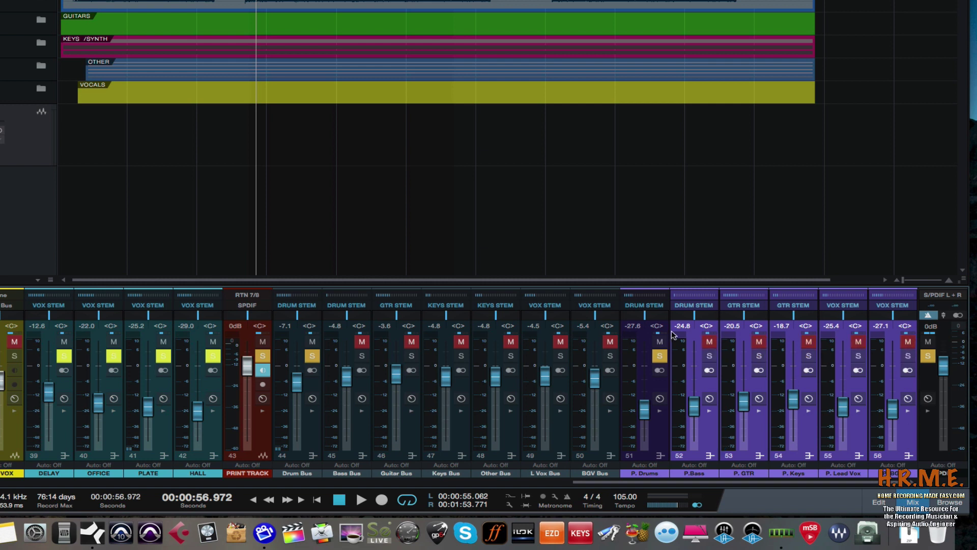
left_click(656, 439)
left_click(660, 341)
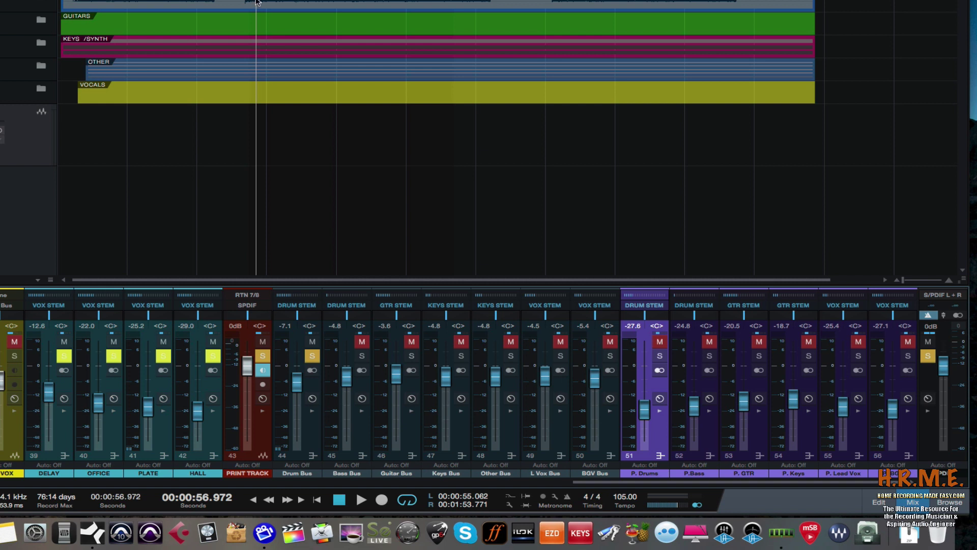
- Play the soloed drums and compare them with and without the P. Drums channel by toggling its mute and solo
key("space")
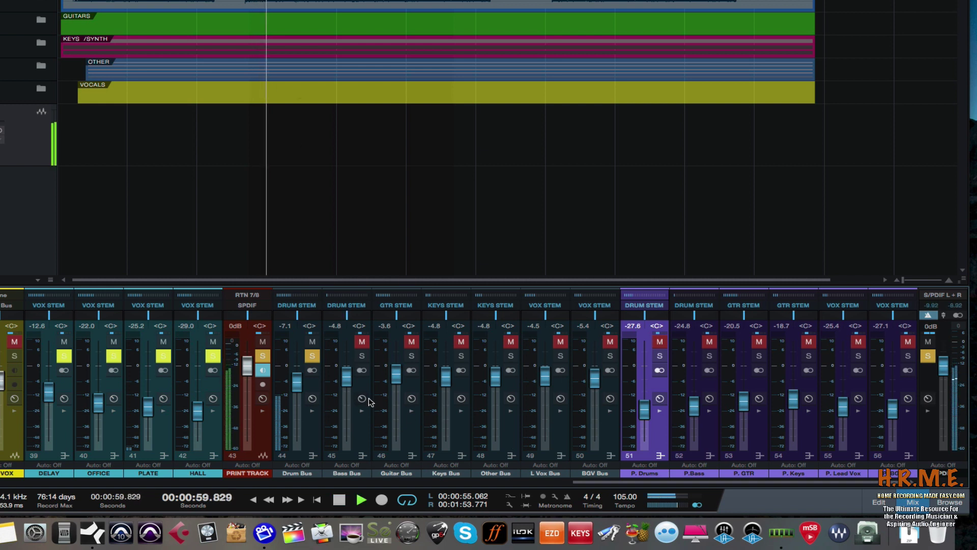
left_click(659, 341)
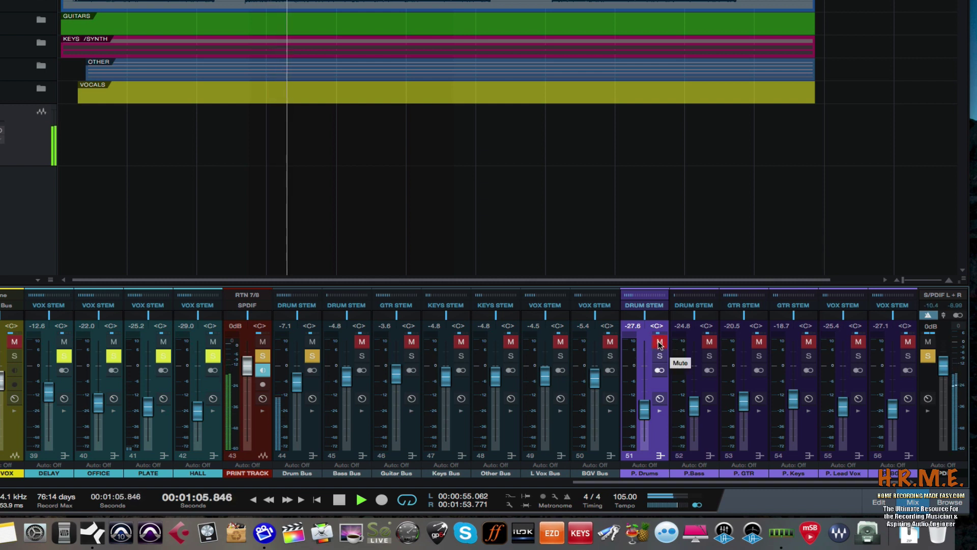
key("s")
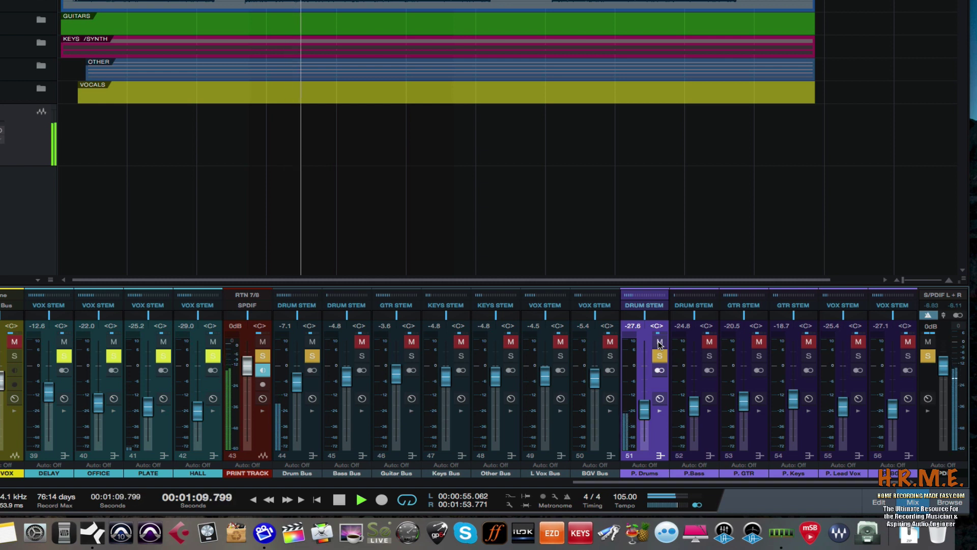
key("s")
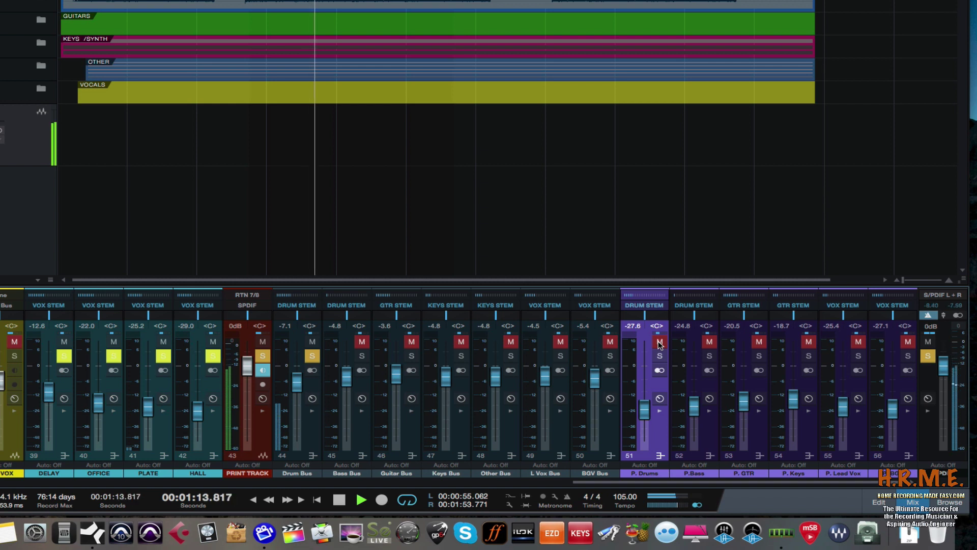
key("s")
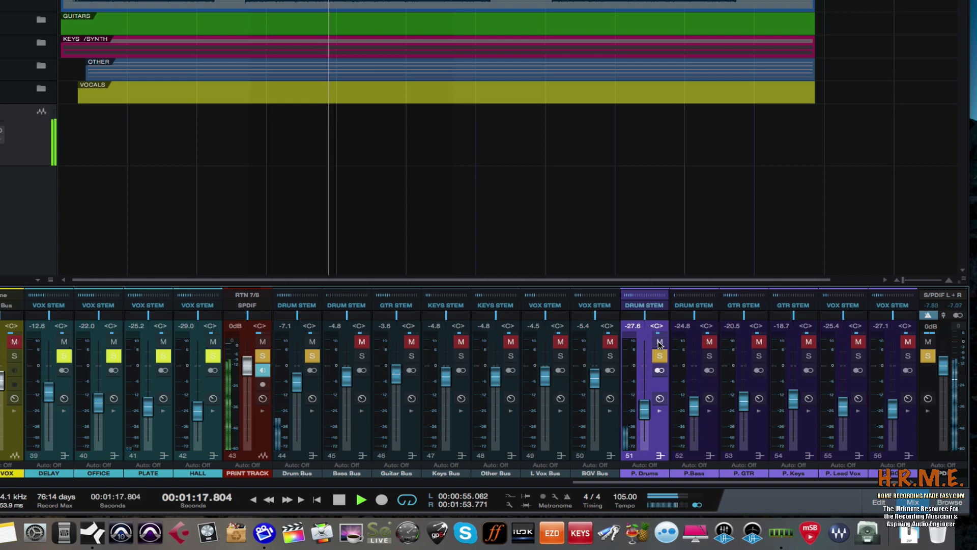
key("space")
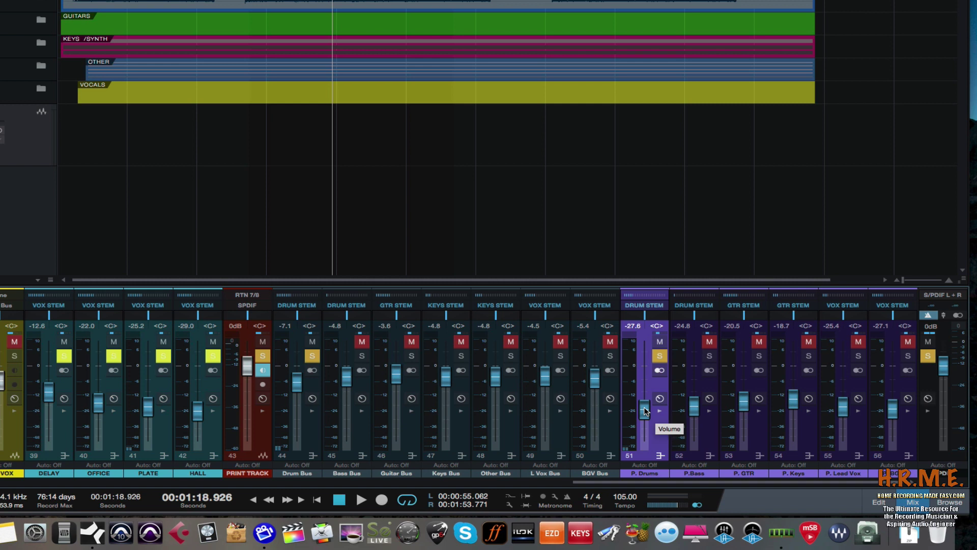
- Pull the P. Drums fader fully down during playback and blend it back in at -29.9 dB, comparing it muted and unmuted
key("space")
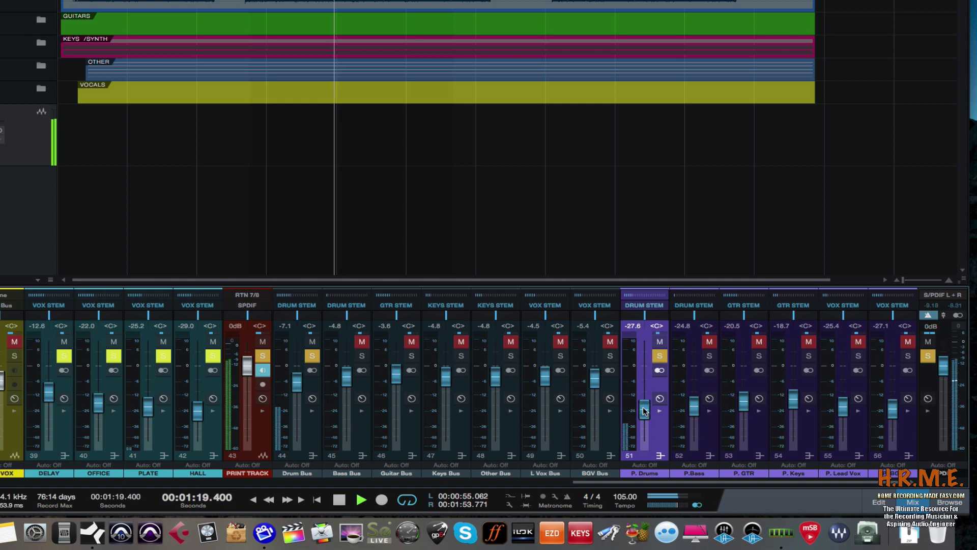
left_click_drag(643, 409, 644, 441)
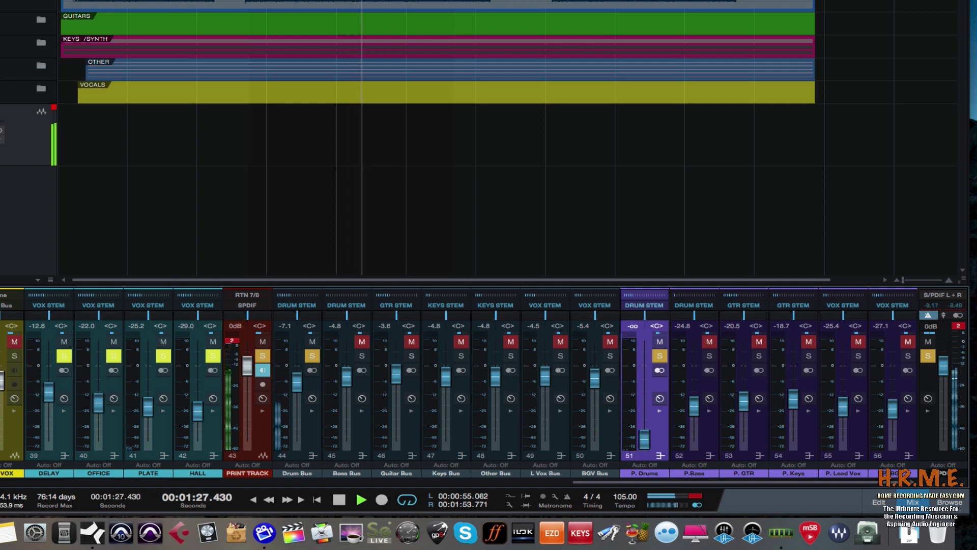
left_click(624, 394)
left_click_drag(644, 439, 646, 414)
left_click(660, 342)
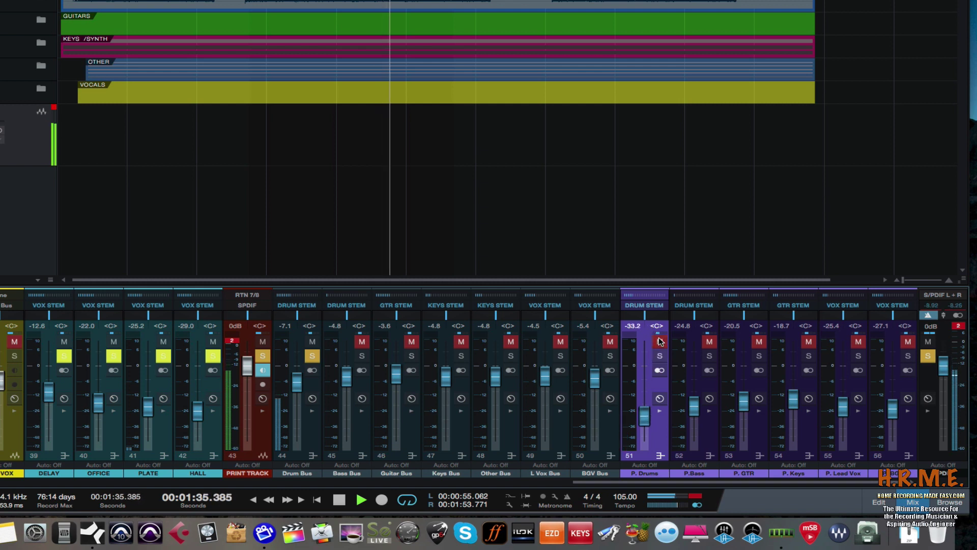
left_click(659, 355)
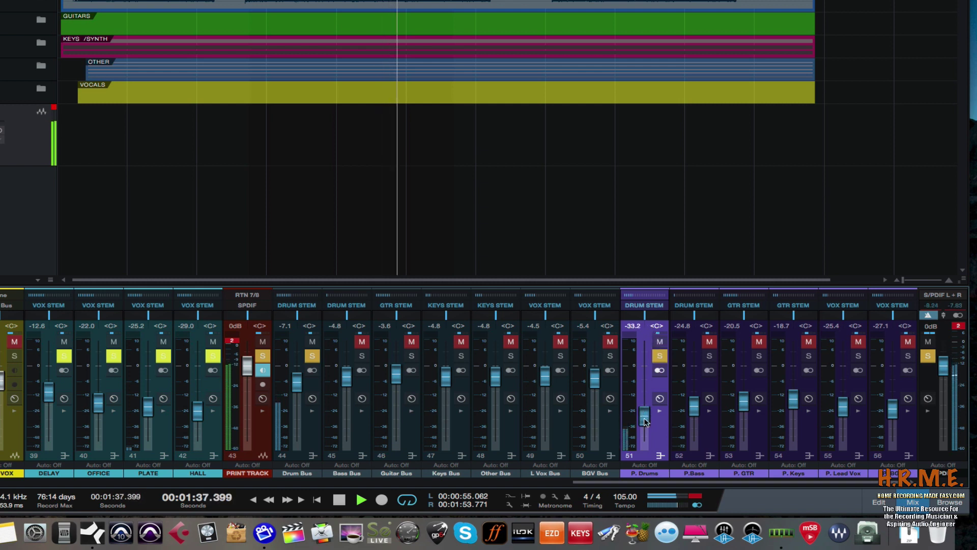
left_click_drag(645, 420, 647, 414)
left_click(659, 343)
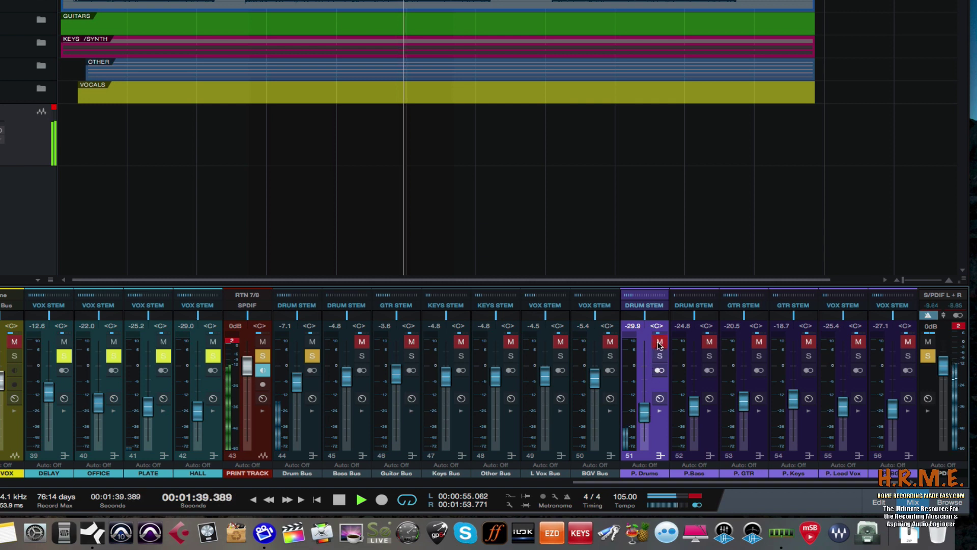
left_click(660, 355)
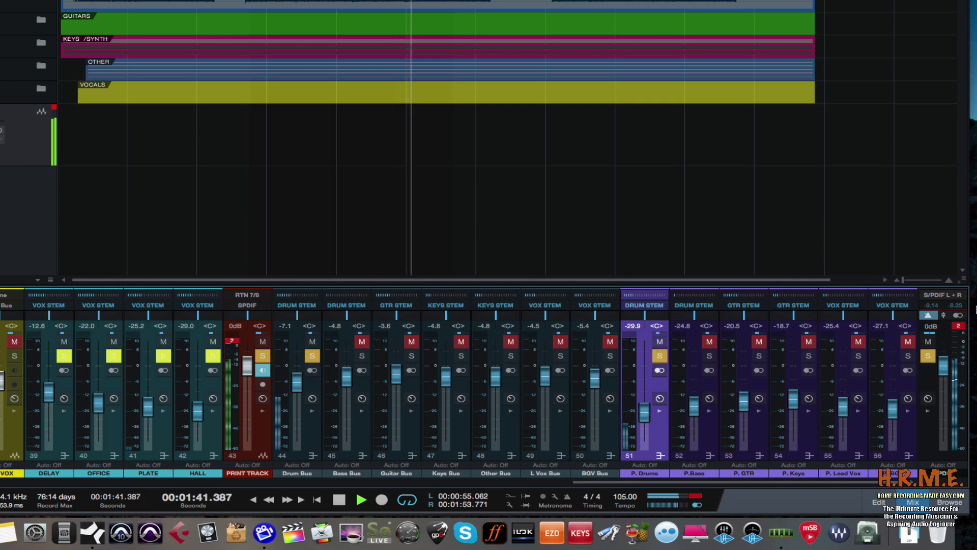
left_click(958, 326)
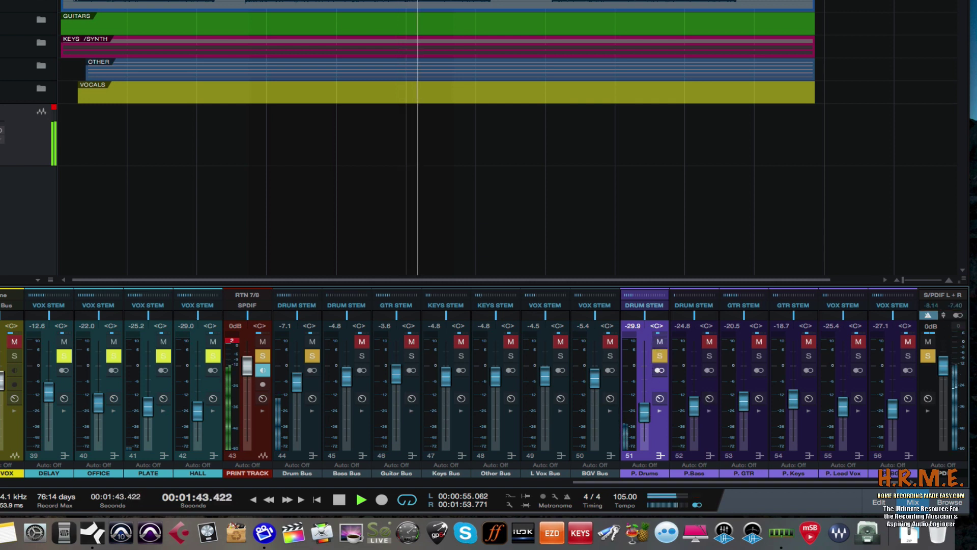
key("space")
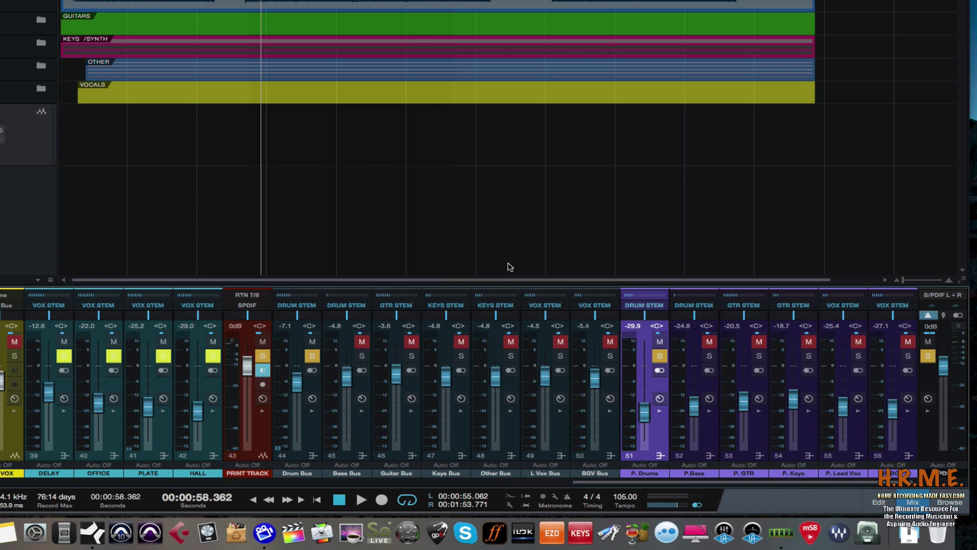
- Show the mixer's inserts and sends, then examine the P. Drums sends on Kick Sample through Hat compared with OH and Room
key("shift+F3")
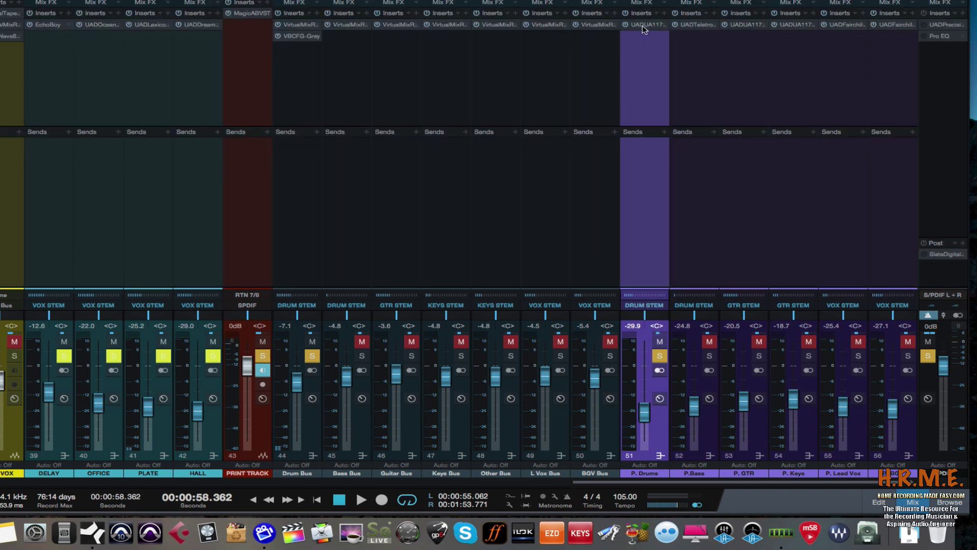
left_click_drag(634, 485, 66, 482)
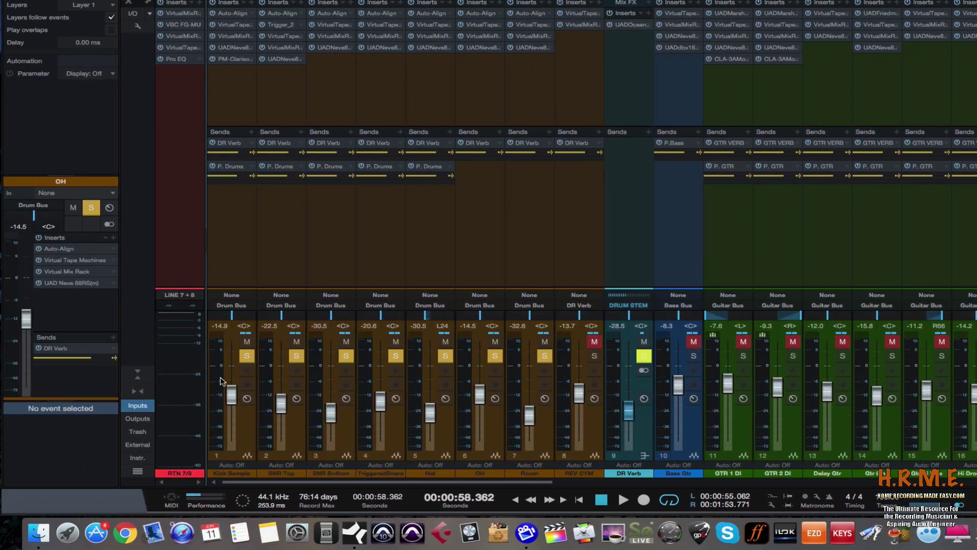
left_click(244, 450)
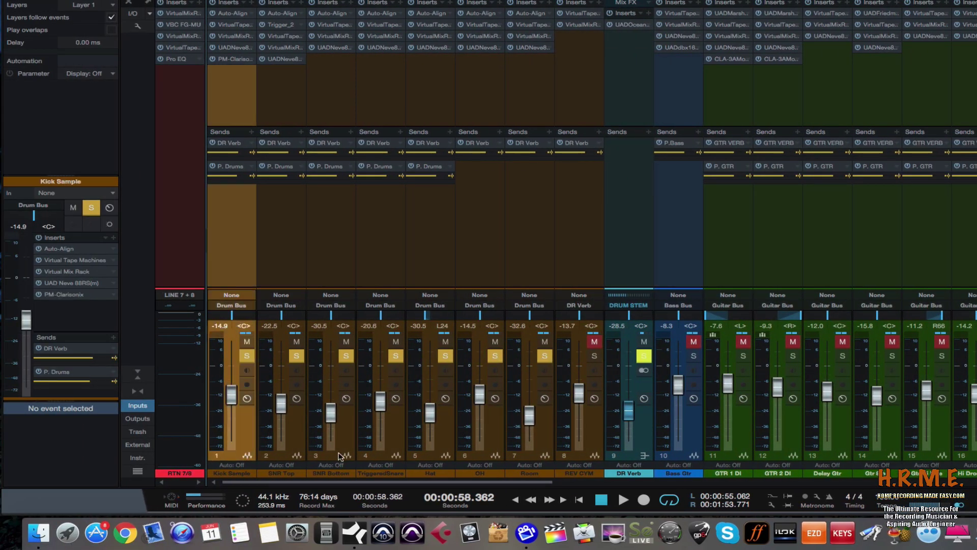
left_click(447, 446, "shift")
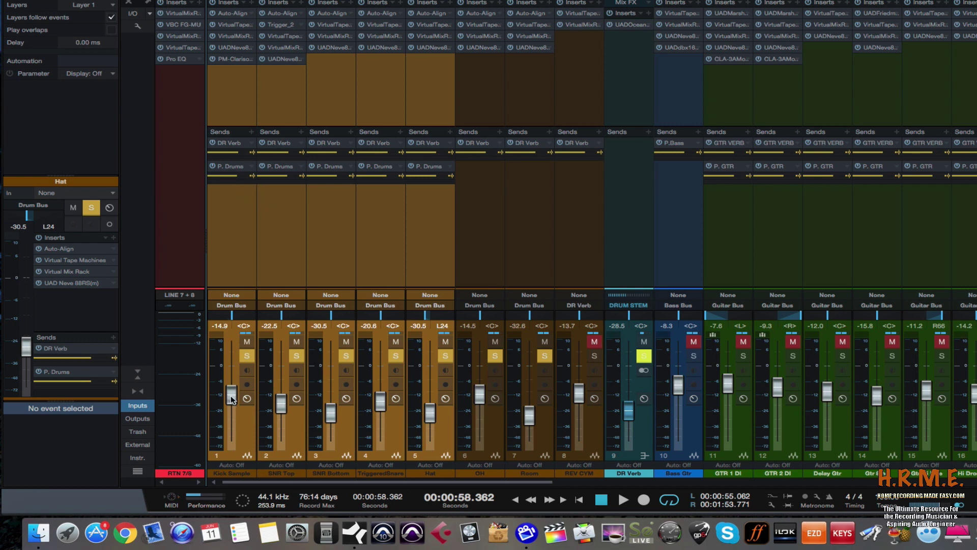
left_click(479, 437)
left_click(542, 433)
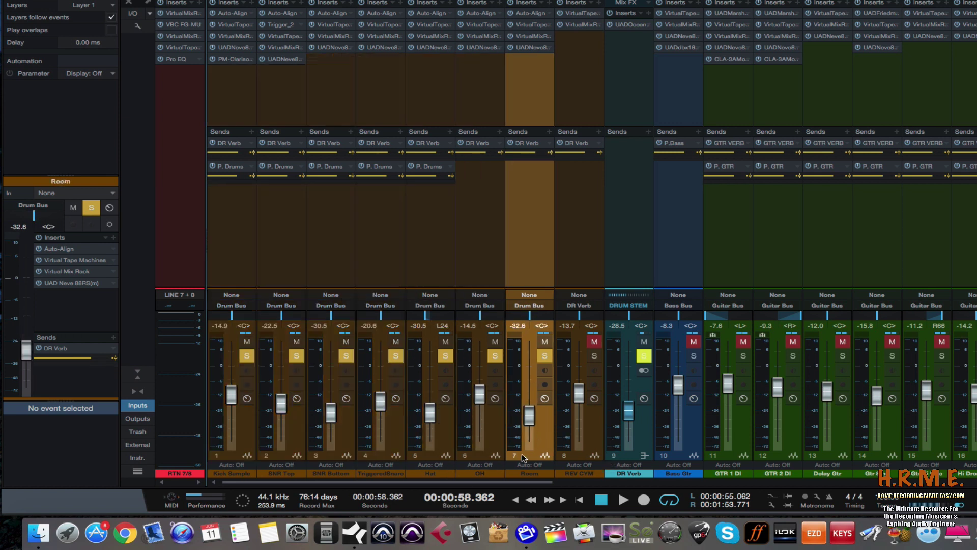
left_click(486, 441)
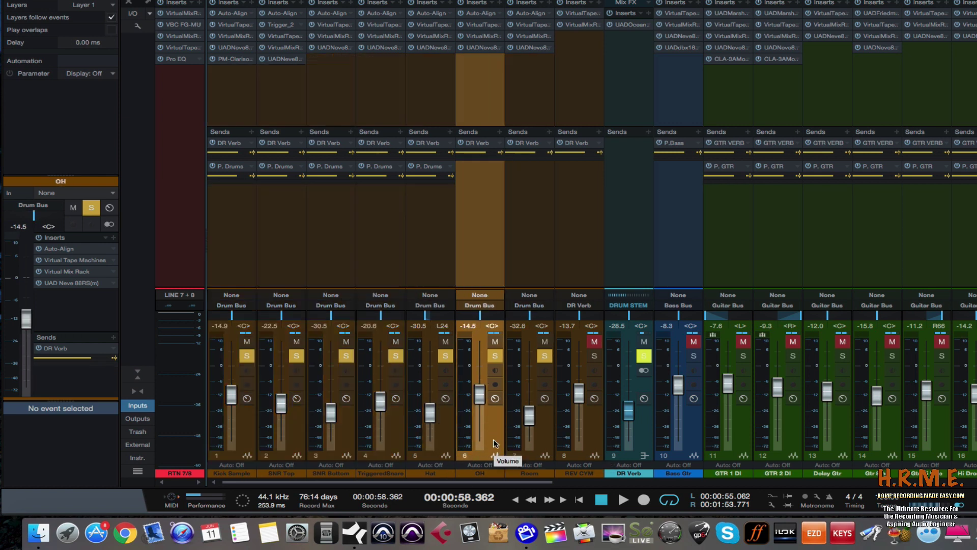
left_click(532, 442)
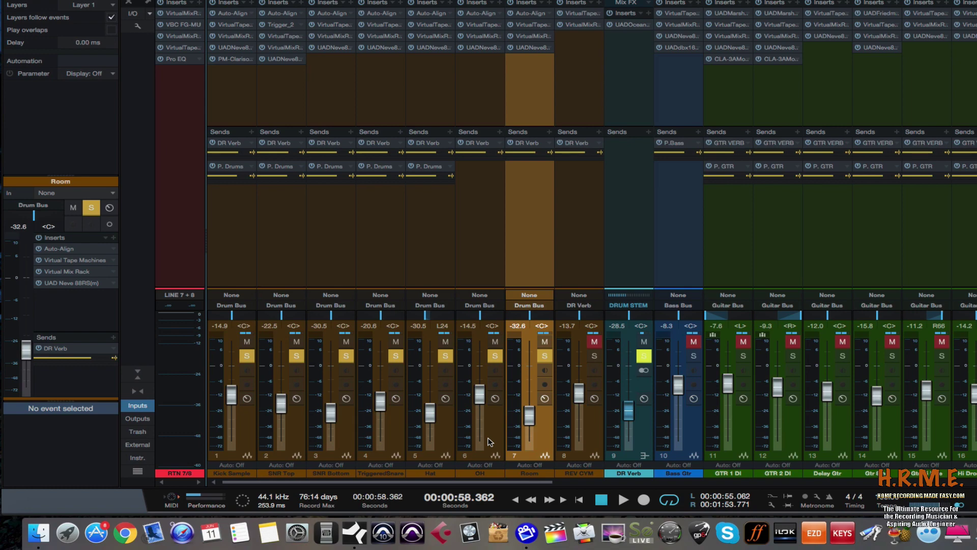
- Open the UA 1176LN insert on P. Drums, demonstrate ratio 20 and all-buttons mode, and watch it during playback before closing it
left_click_drag(529, 482, 976, 483)
left_click(846, 445)
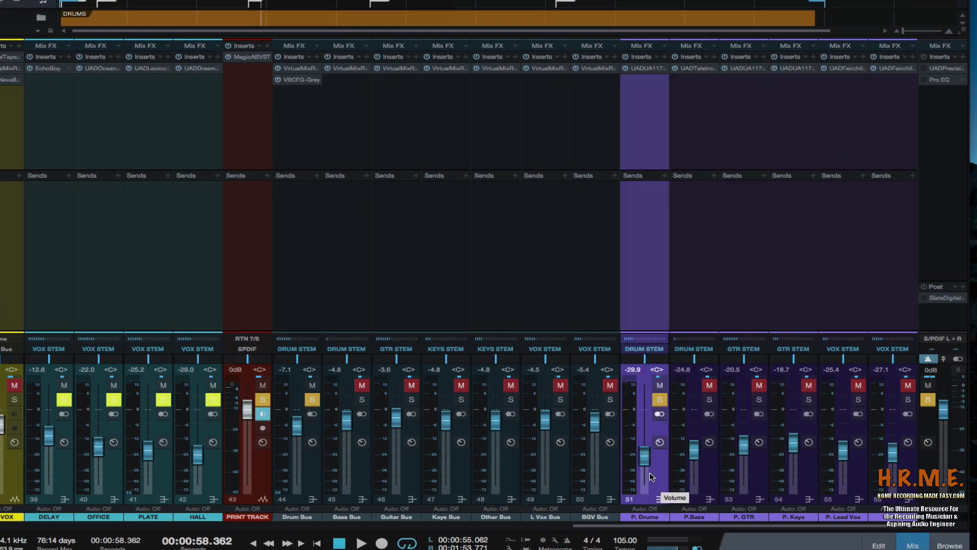
left_click(643, 67)
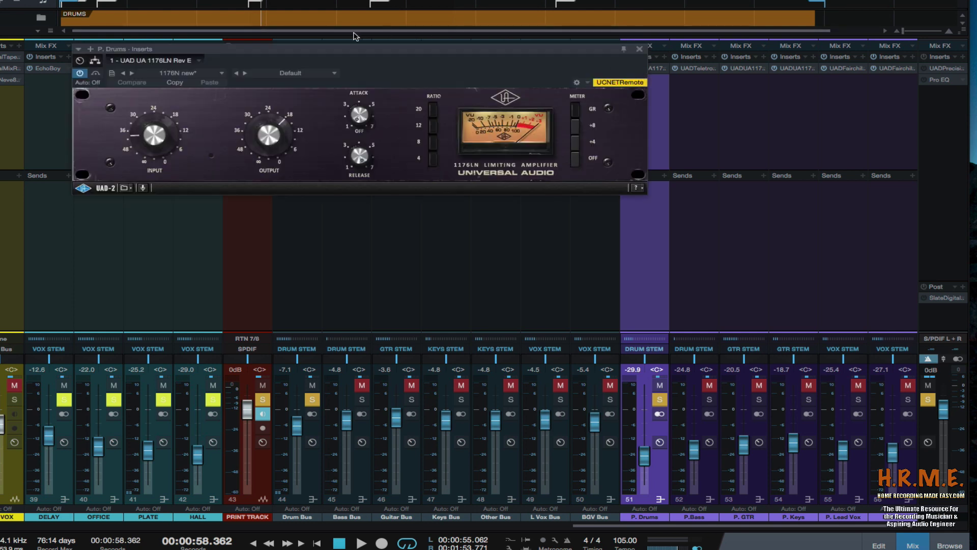
left_click_drag(362, 52, 371, 76)
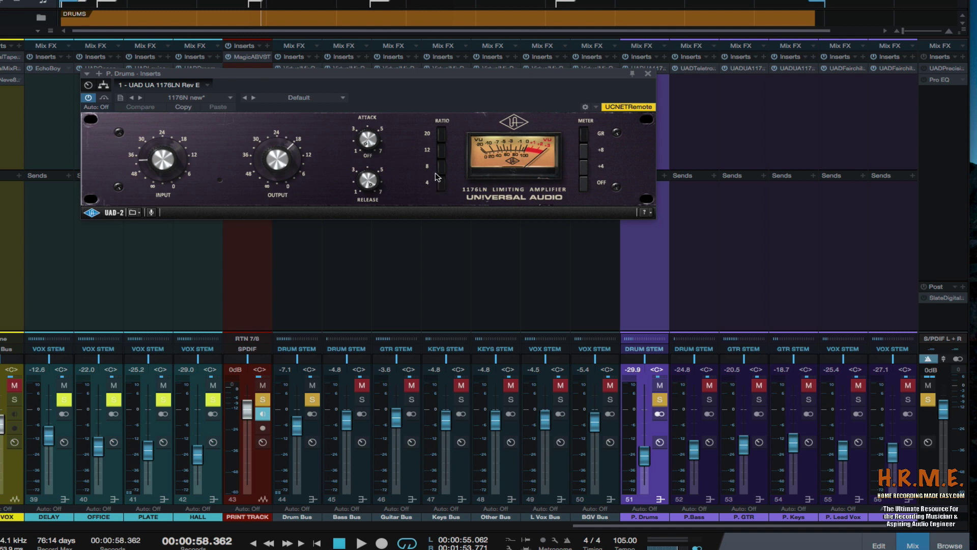
left_click(439, 136)
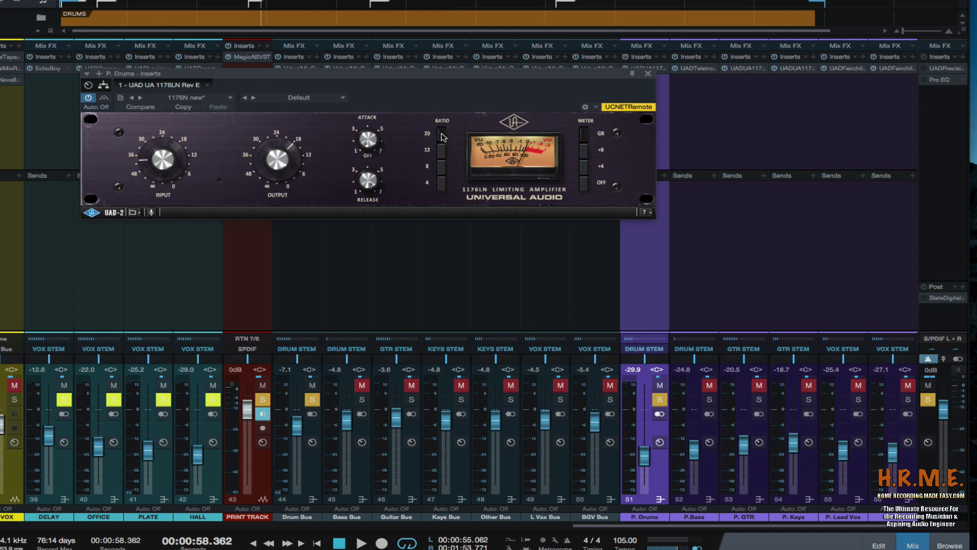
left_click(441, 134, "shift")
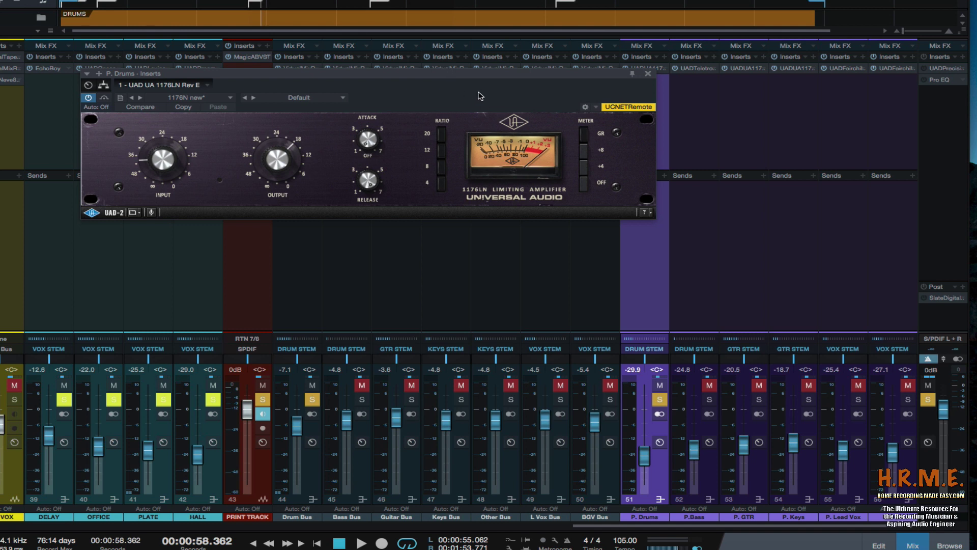
key("space")
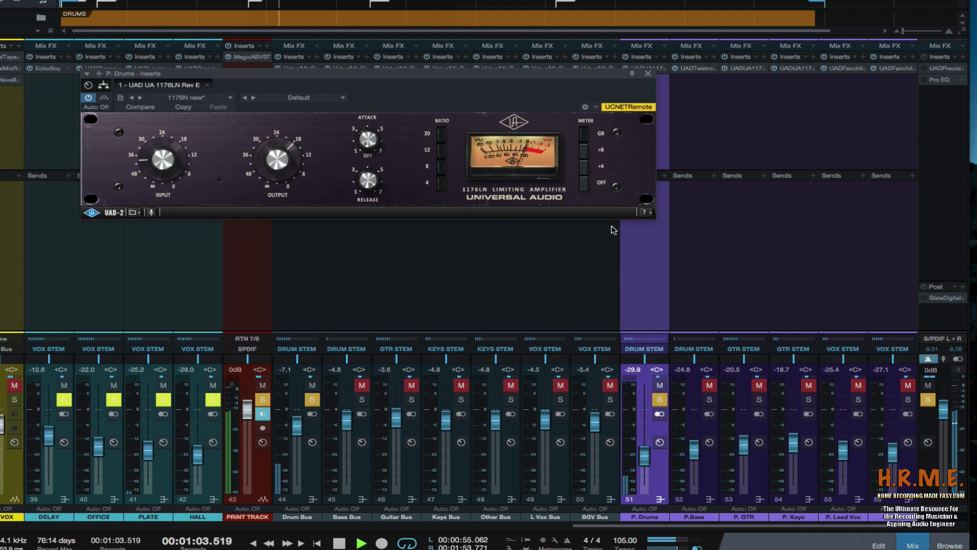
left_click(647, 73)
- Compare P. Drums muted and unmuted during playback, raising its fader to -28.1 dB, and stop playback
left_click(659, 385)
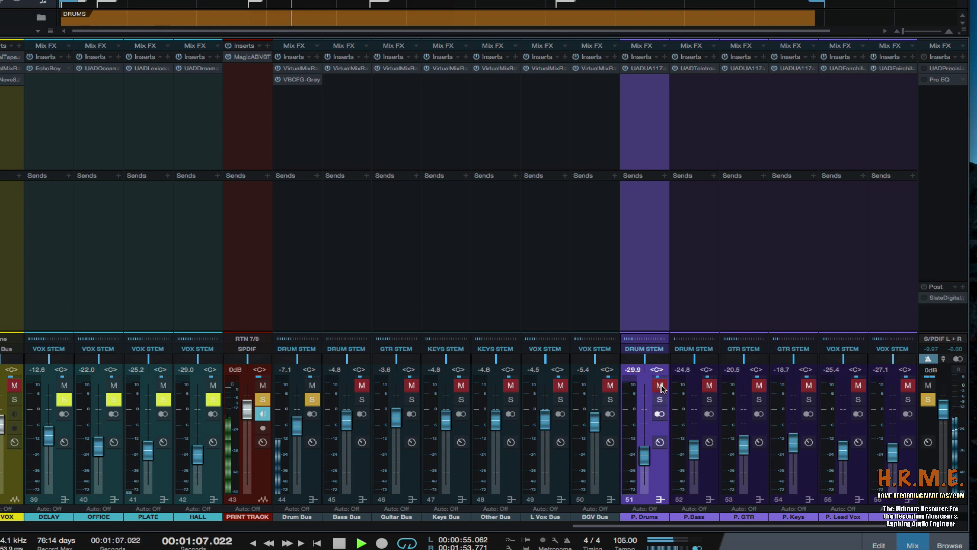
left_click(660, 386)
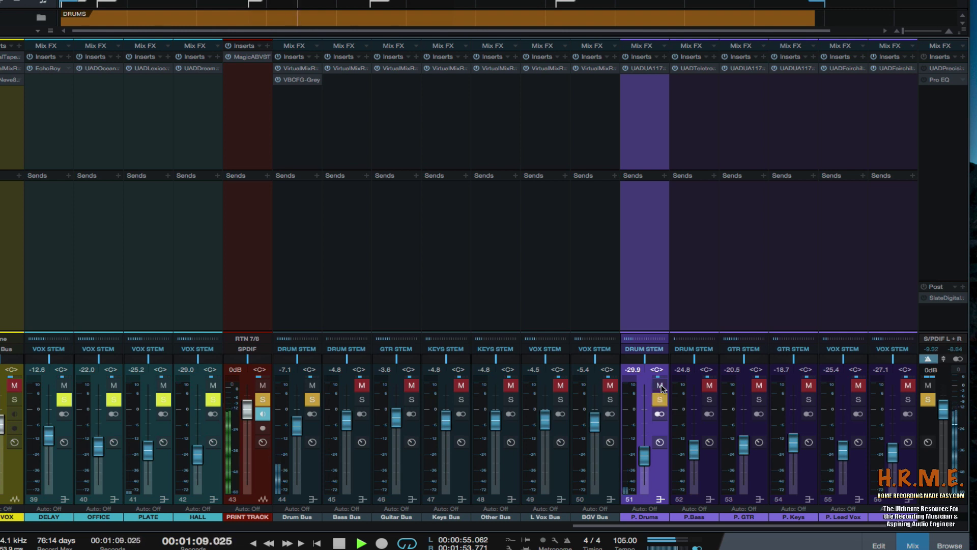
left_click(659, 400)
left_click_drag(645, 456, 645, 455)
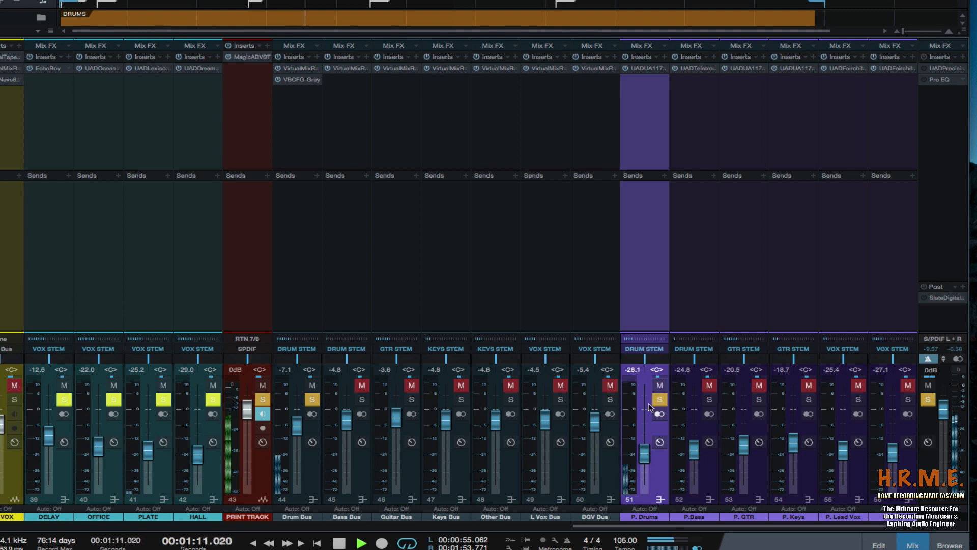
left_click(659, 386)
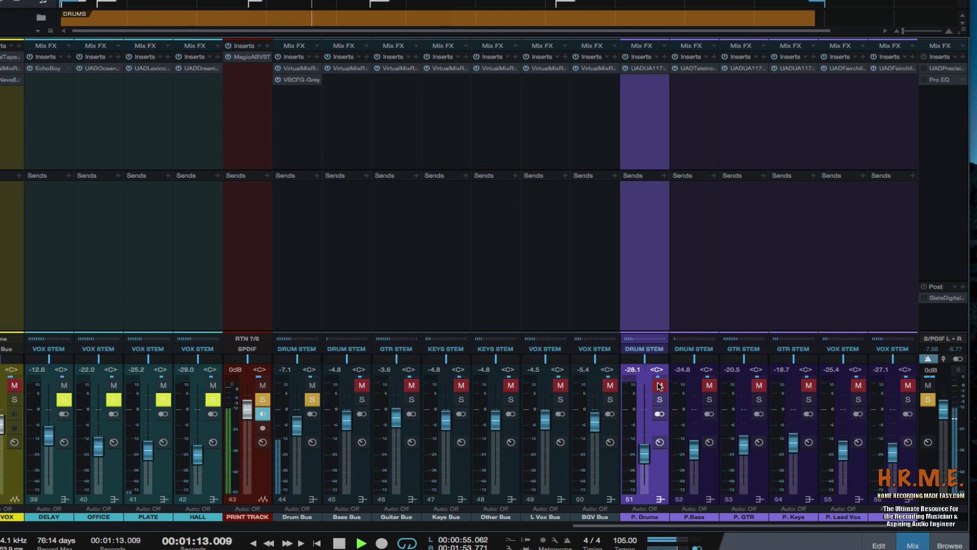
left_click(659, 385)
left_click(659, 399)
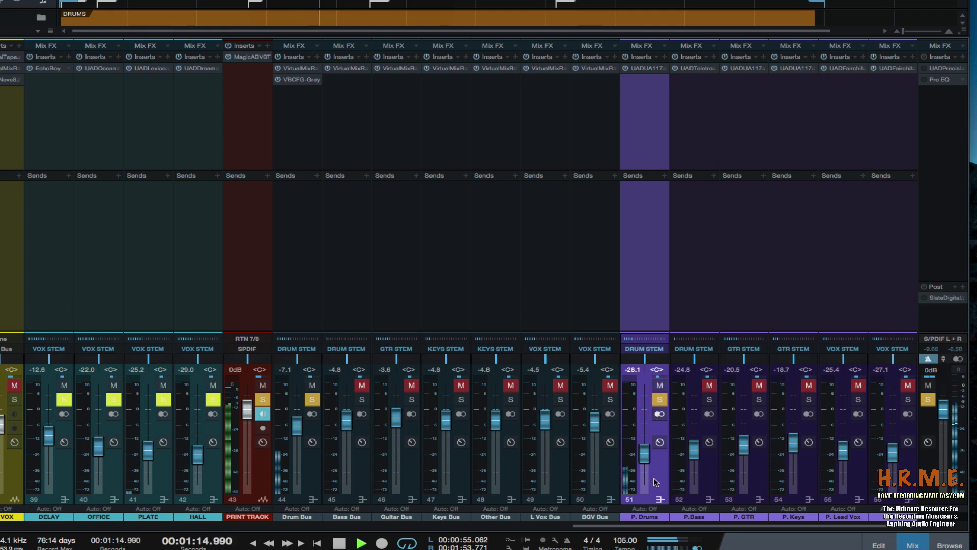
key("space")
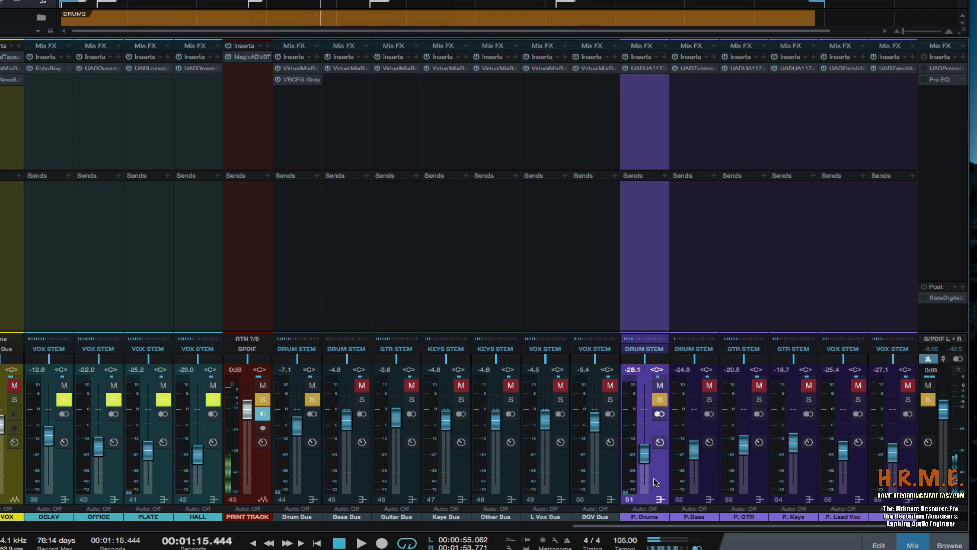
- Unmute and solo the Bass Bus, and play it together with the drums
left_click(361, 385)
left_click(361, 399)
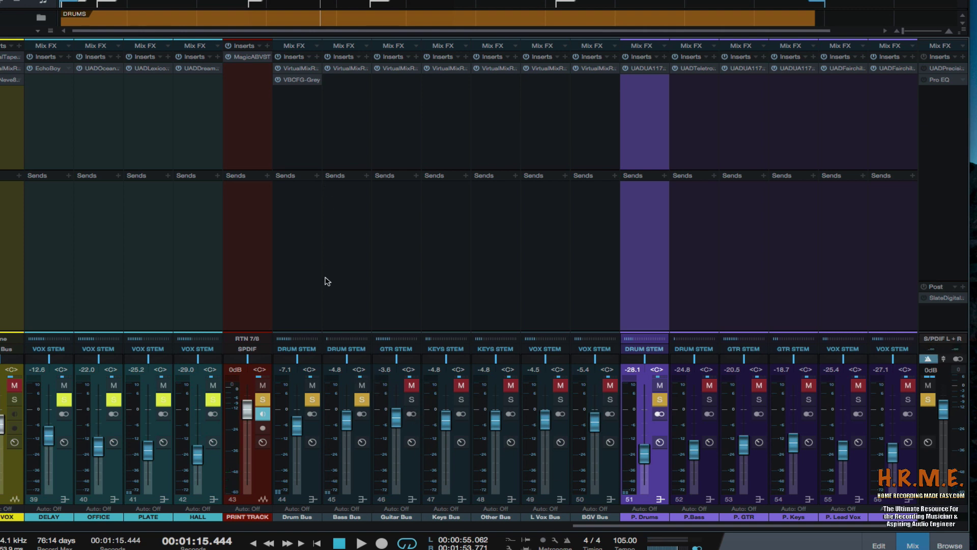
key("space")
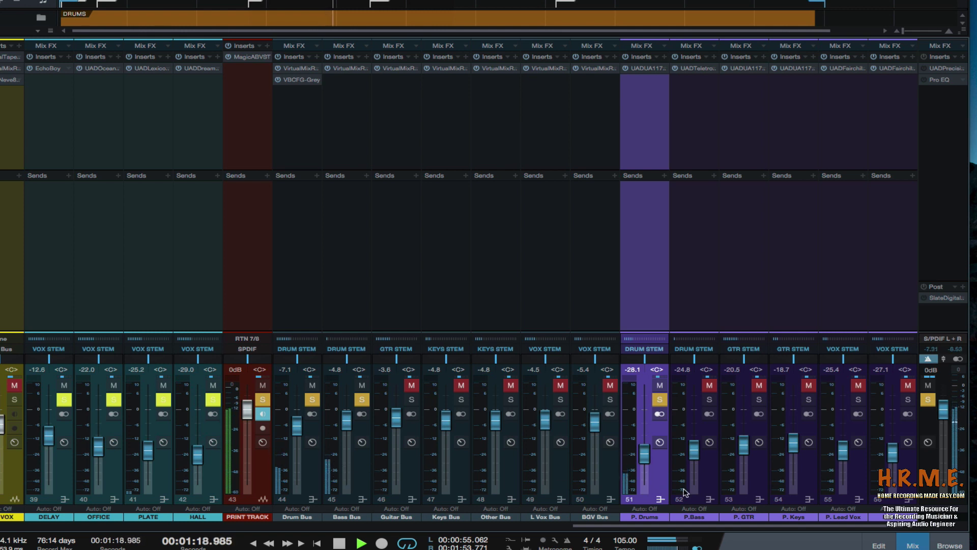
- Bring P.Bass in under the bass and compare it muted and unmuted during playback, leaving it unmuted
left_click(702, 488)
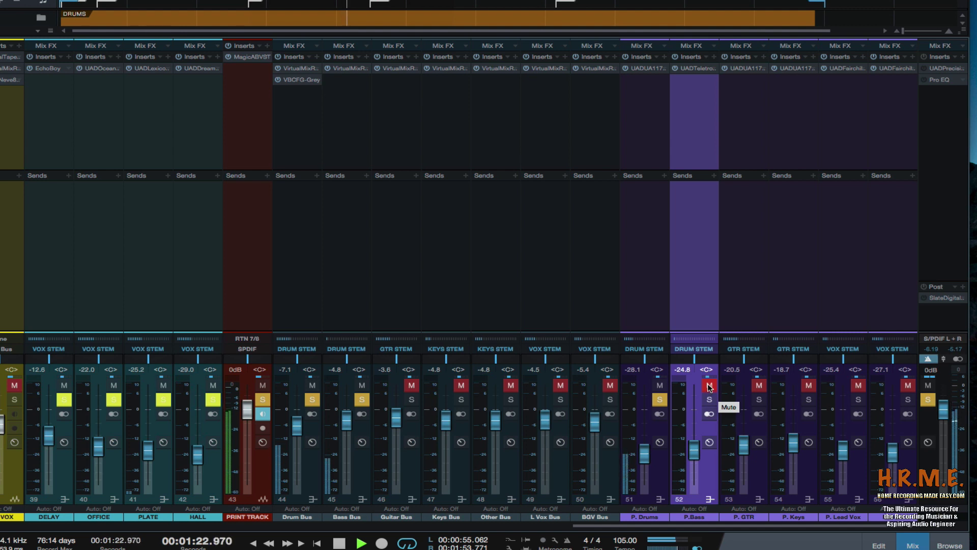
left_click(708, 386)
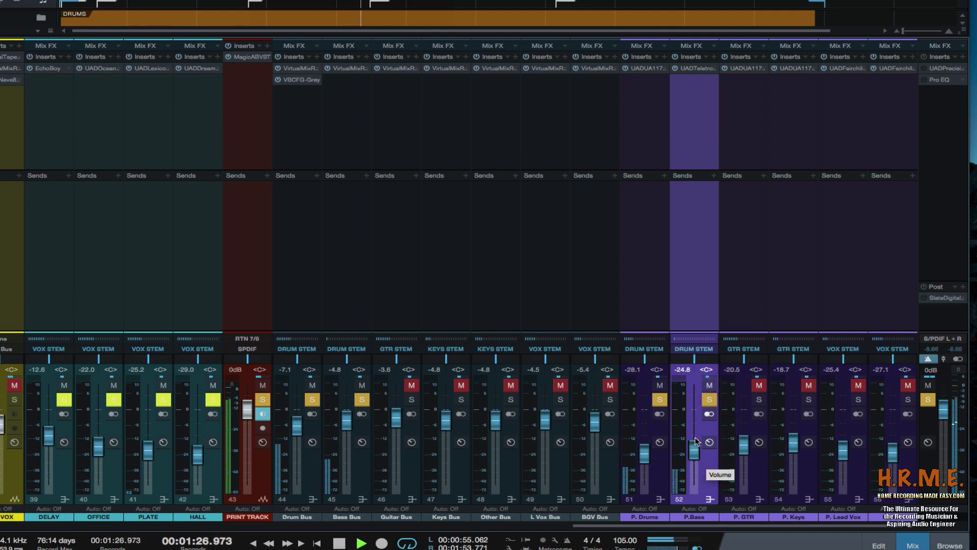
left_click(709, 386)
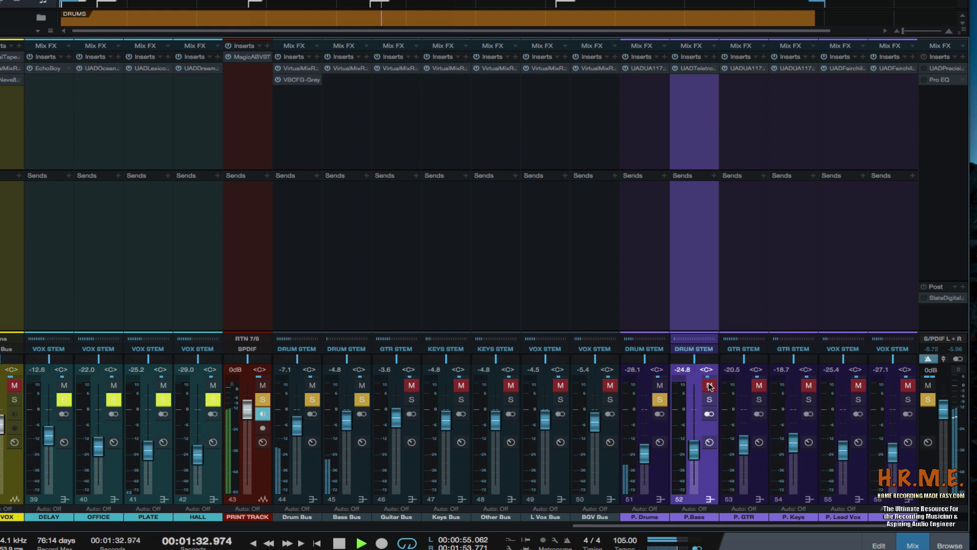
left_click(710, 385)
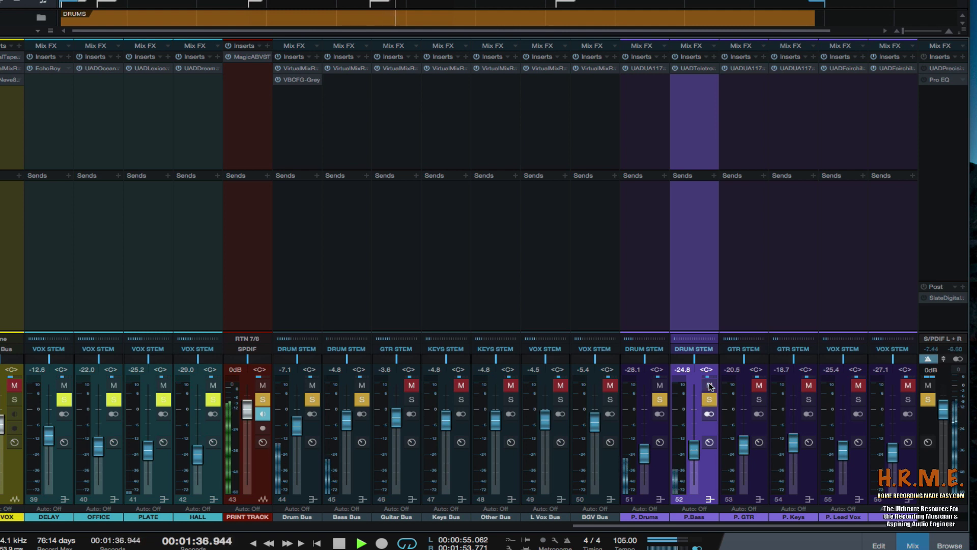
key("space")
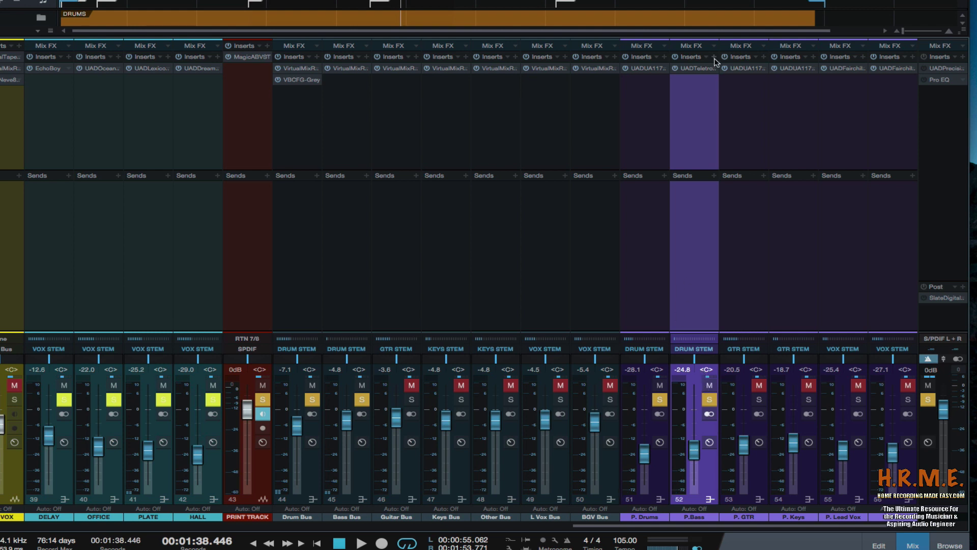
- Open the Teletronix LA-2 insert on P.Bass and examine it during playback while toggling the channel's mute, then close it
left_click(695, 68)
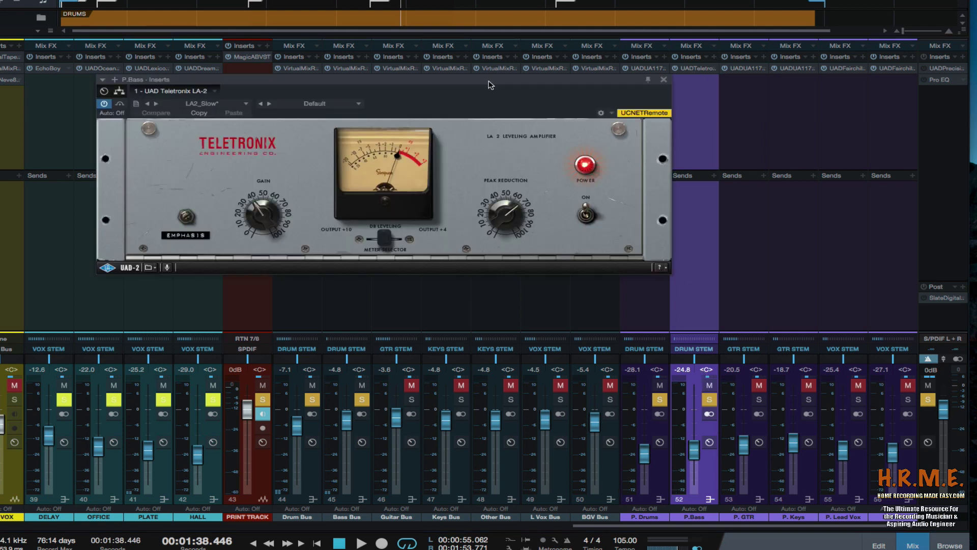
left_click_drag(490, 85, 490, 92)
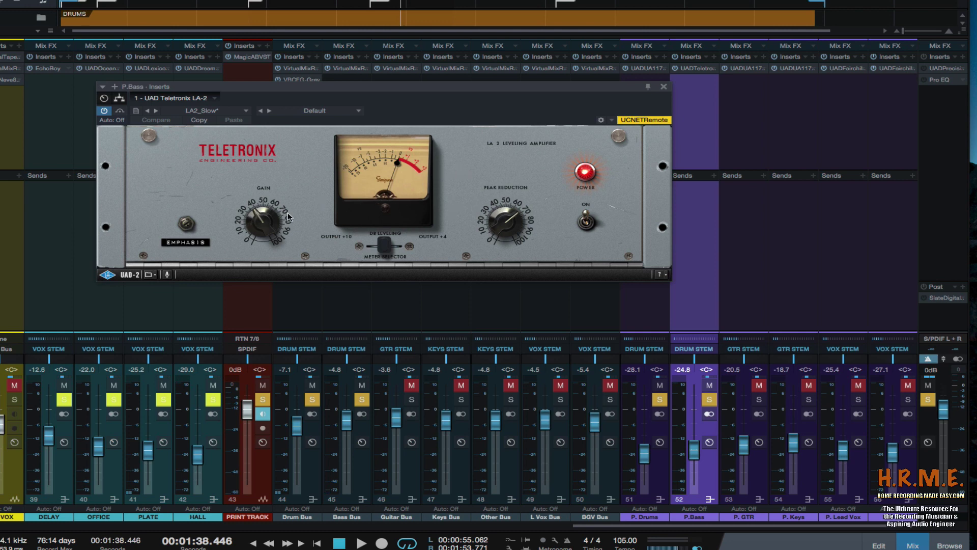
key("space")
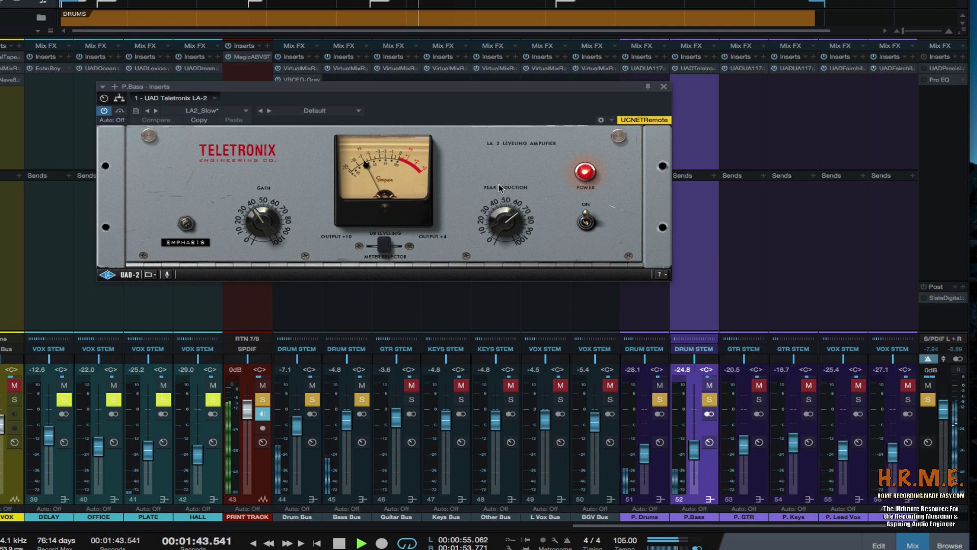
left_click(710, 385)
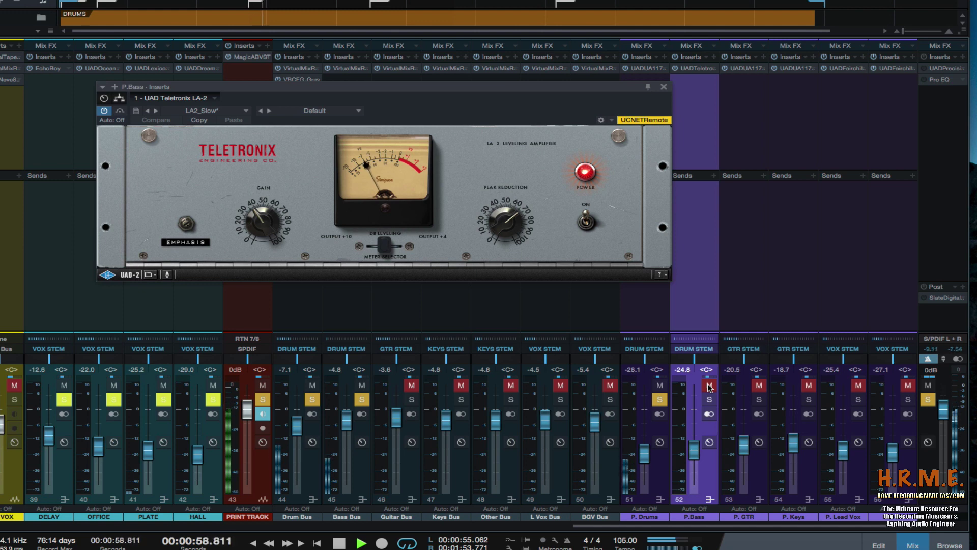
left_click(710, 388)
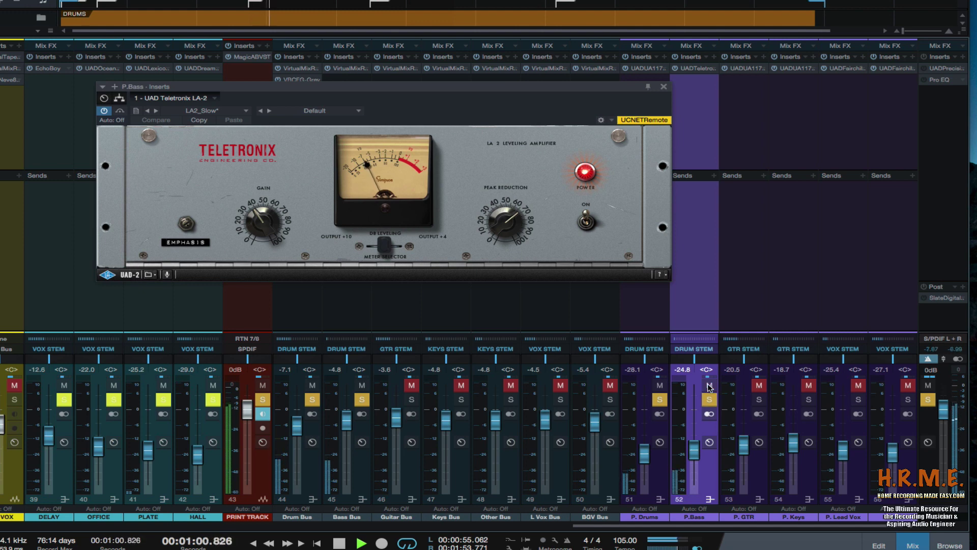
left_click(709, 387)
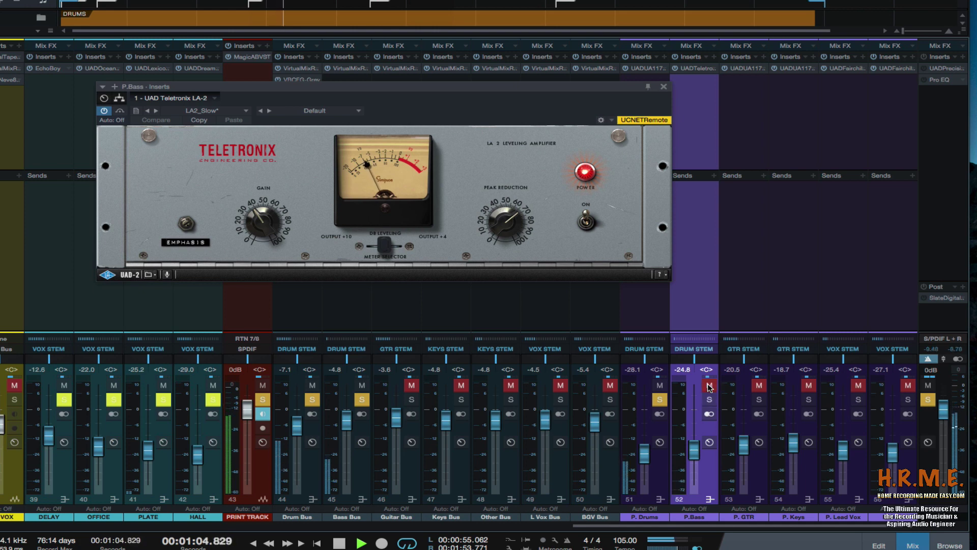
left_click(710, 387)
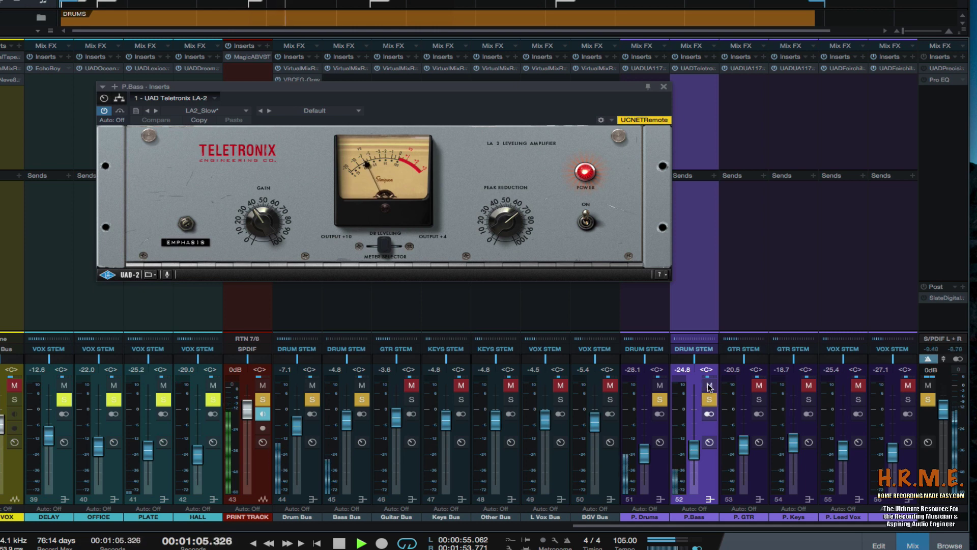
left_click(664, 88)
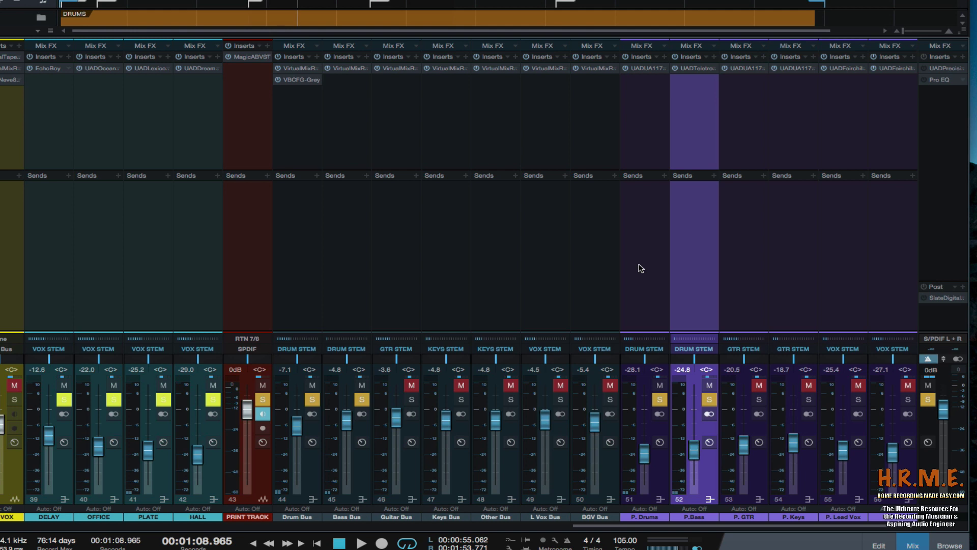
- Unmute and solo P. GTR, then open its UAD UA 1176AE insert and examine the compressor's settings
left_click(760, 482)
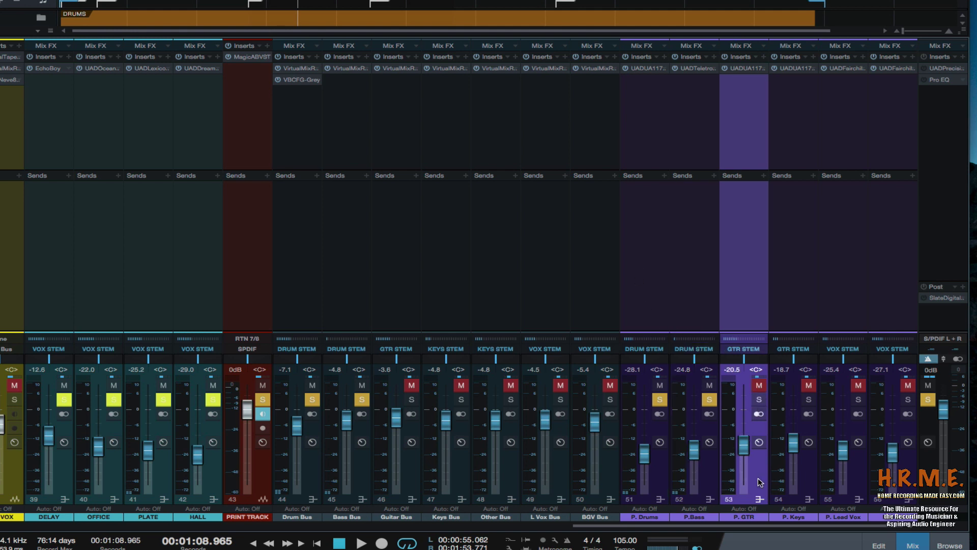
left_click(758, 385)
left_click(758, 386)
left_click(742, 69)
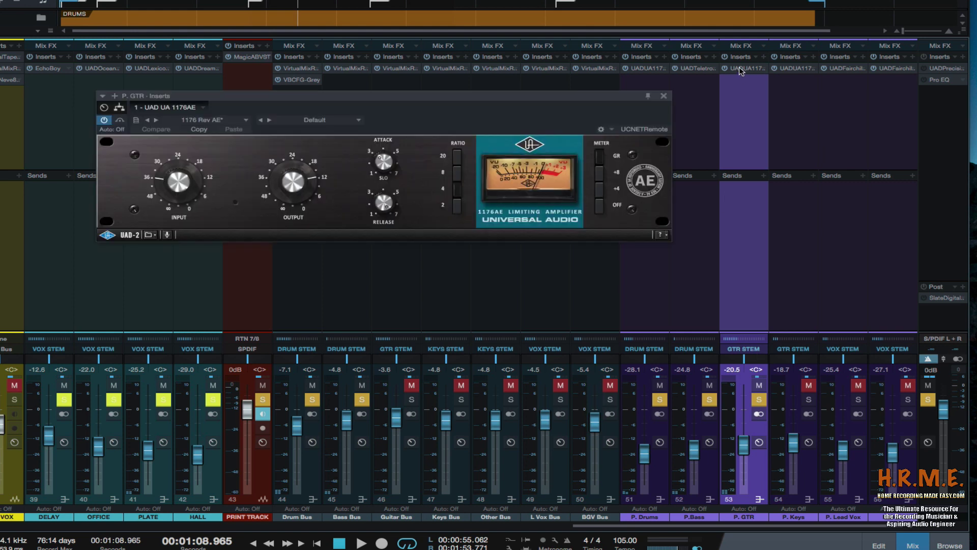
left_click_drag(456, 99, 459, 116)
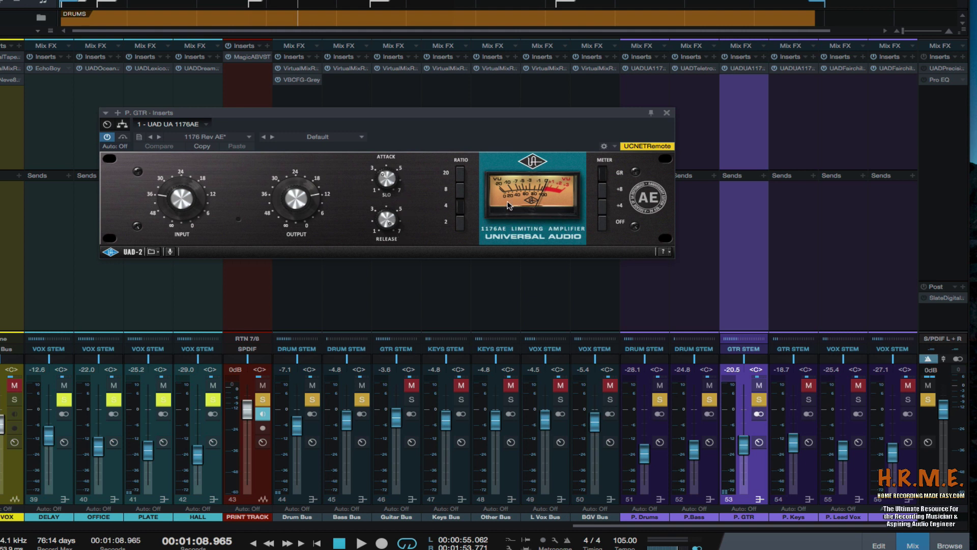
- Unmute and solo the Guitar Bus, and cue playback at 00:02:39.800 with the GUITARS folder expanded in the arrangement
left_click(411, 386)
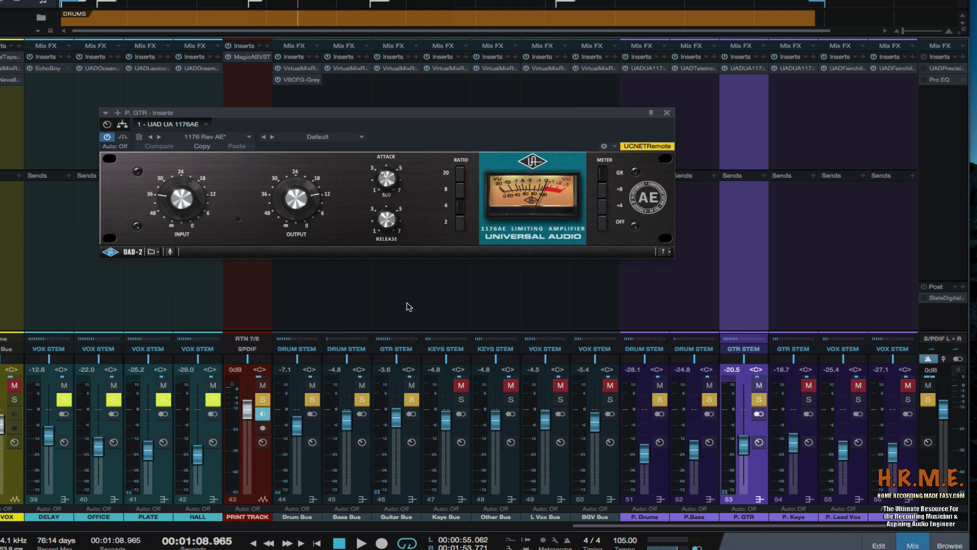
left_click(667, 113)
left_click(1, 255)
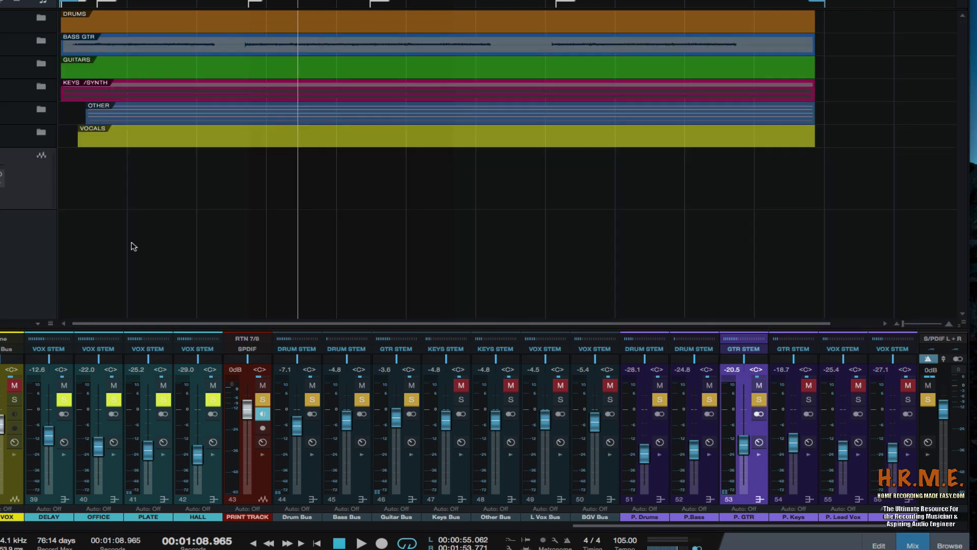
left_click(41, 64)
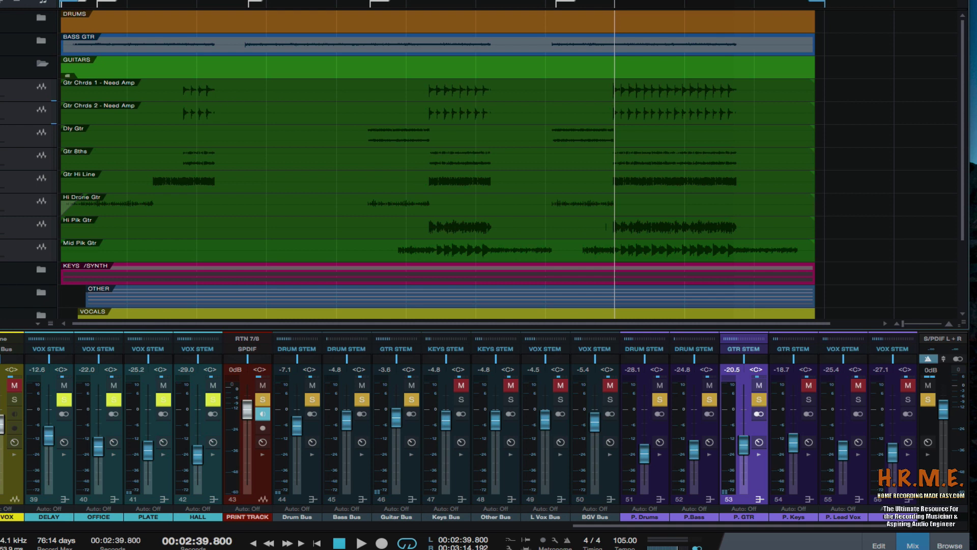
key("shift+F3")
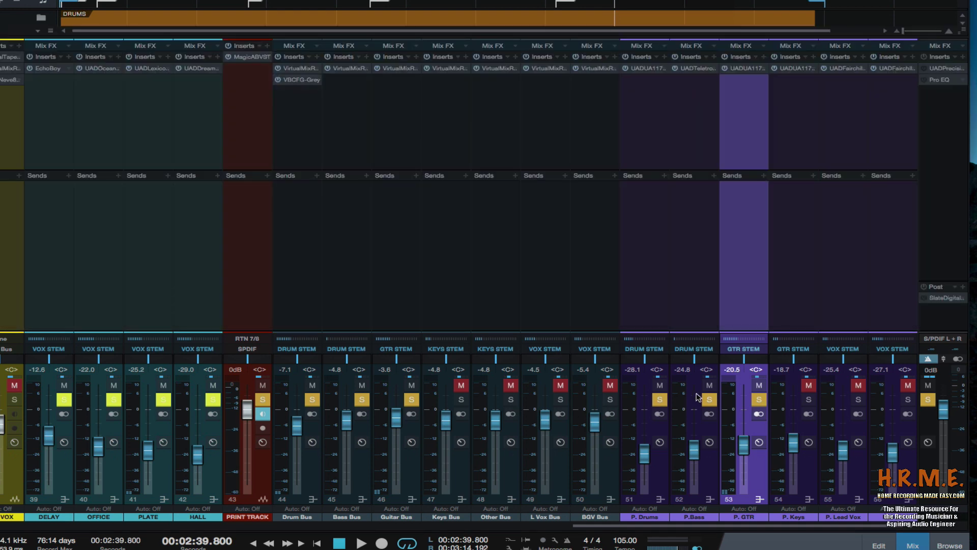
- Compare P. GTR muted and unmuted under the Guitar Bus during playback, and lower its fader to -22.4 dB
left_click(759, 384)
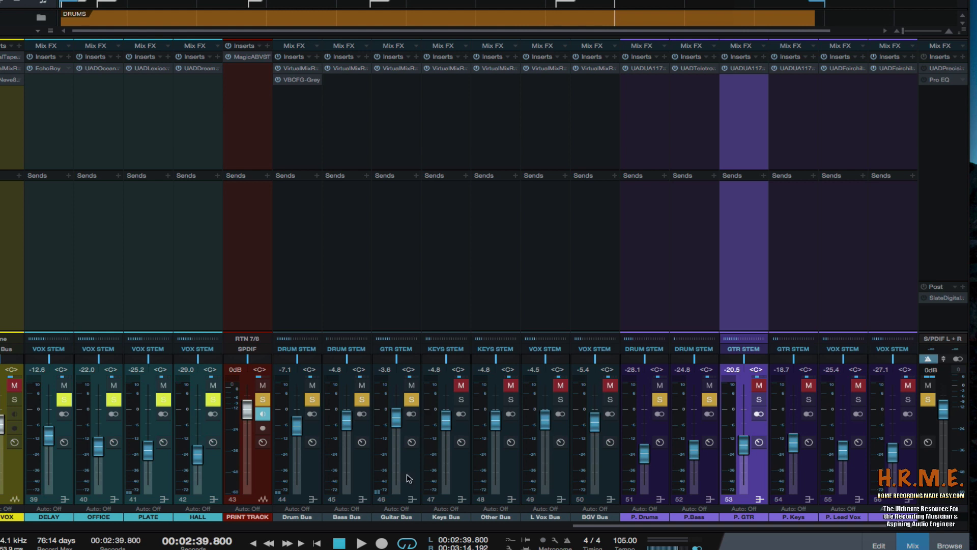
key("space")
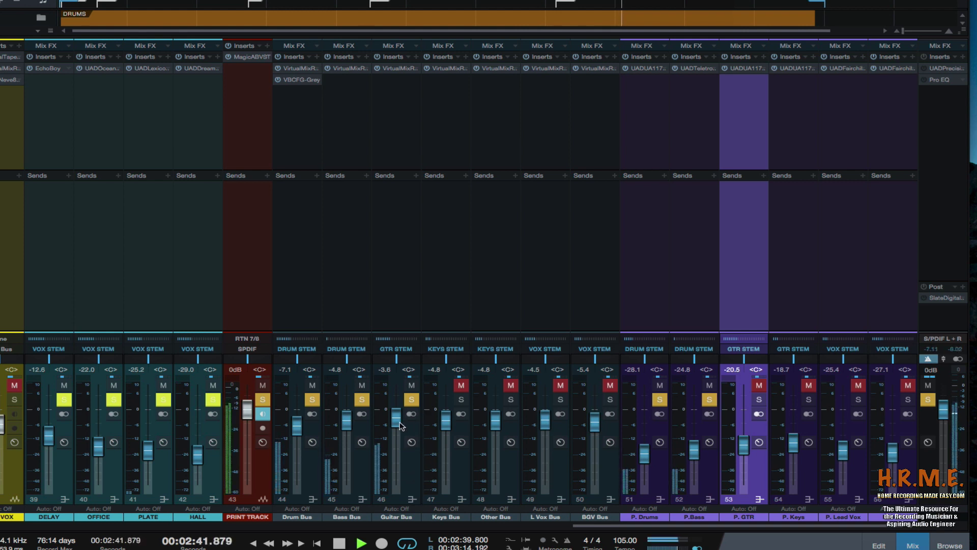
left_click(758, 385)
left_click(759, 399)
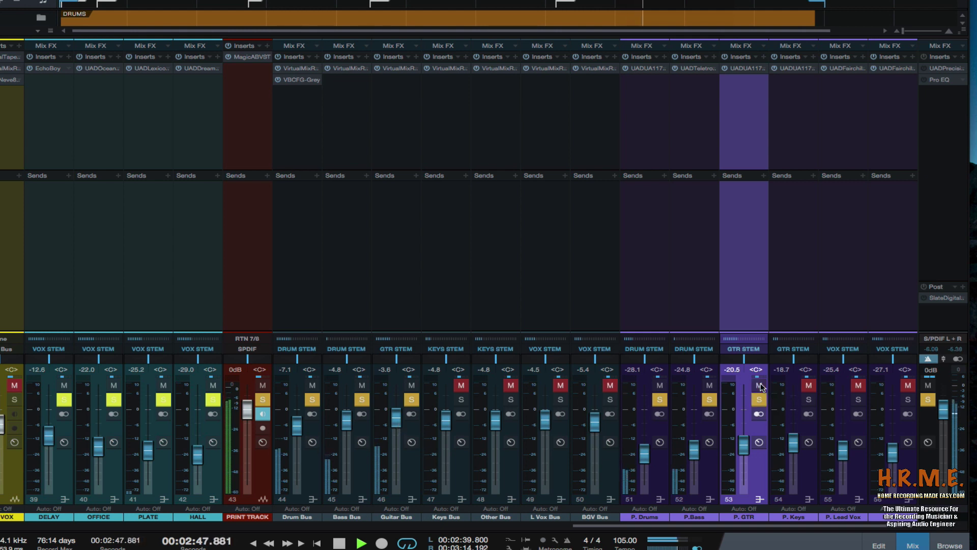
left_click_drag(745, 446, 744, 448)
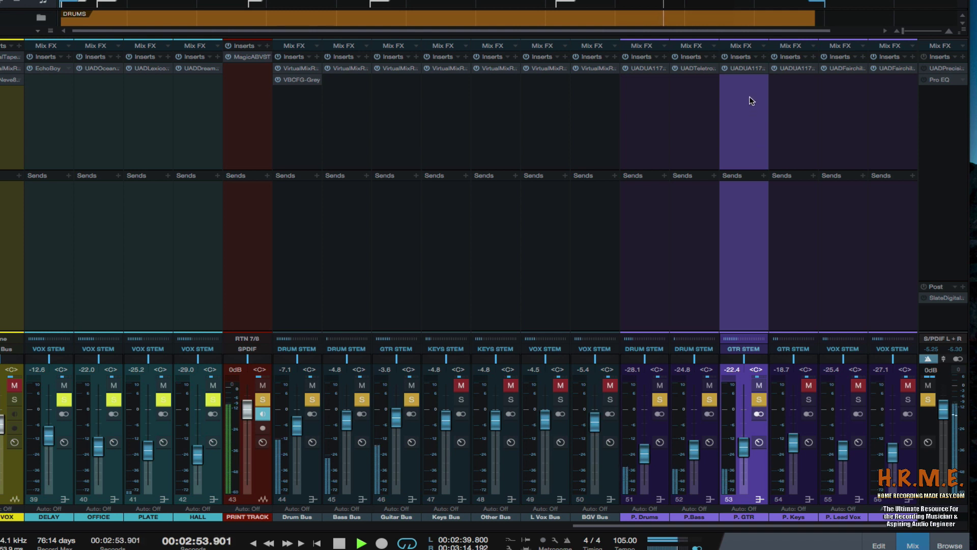
- Examine P. GTR's UAD UA 1176AE compressor during playback while toggling the channel's mute, then stop playback and close it
left_click(745, 69)
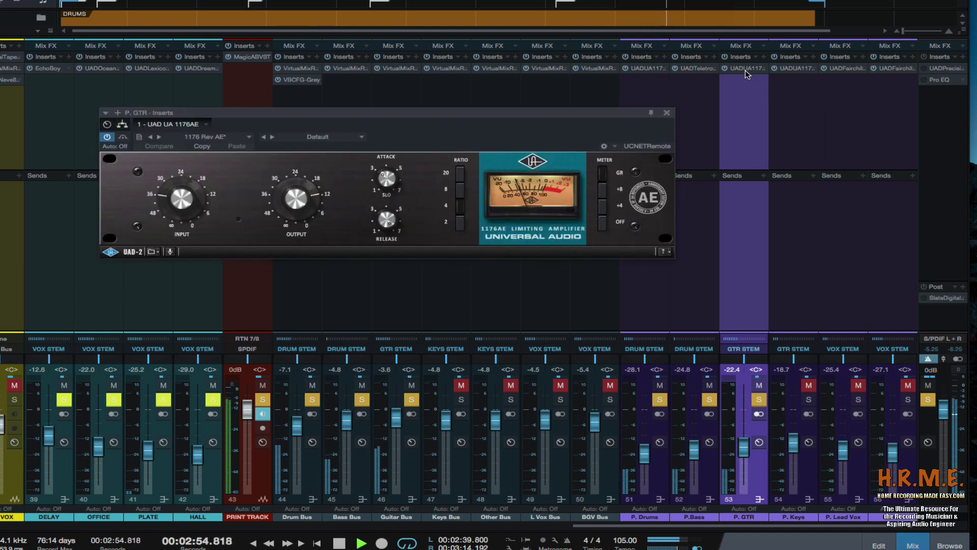
left_click(758, 385)
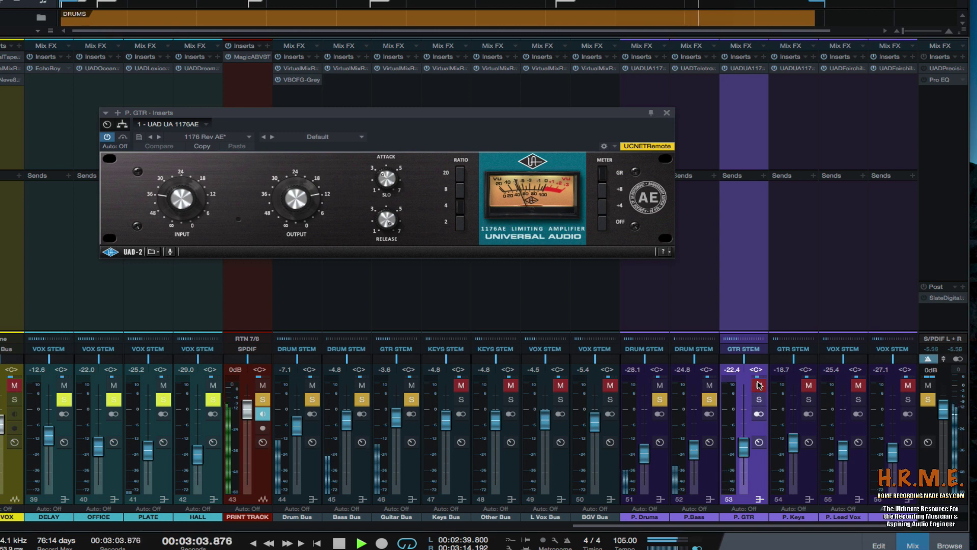
left_click(758, 385)
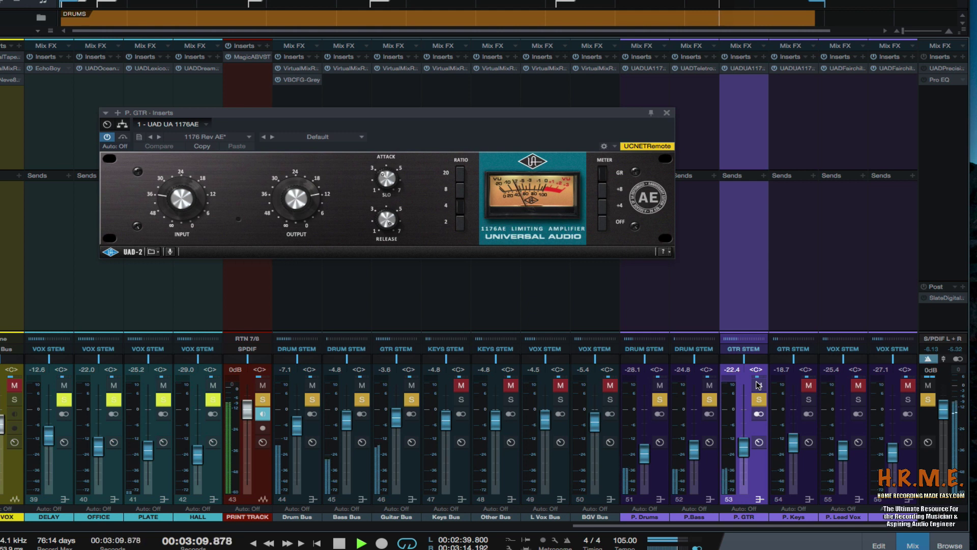
key("space")
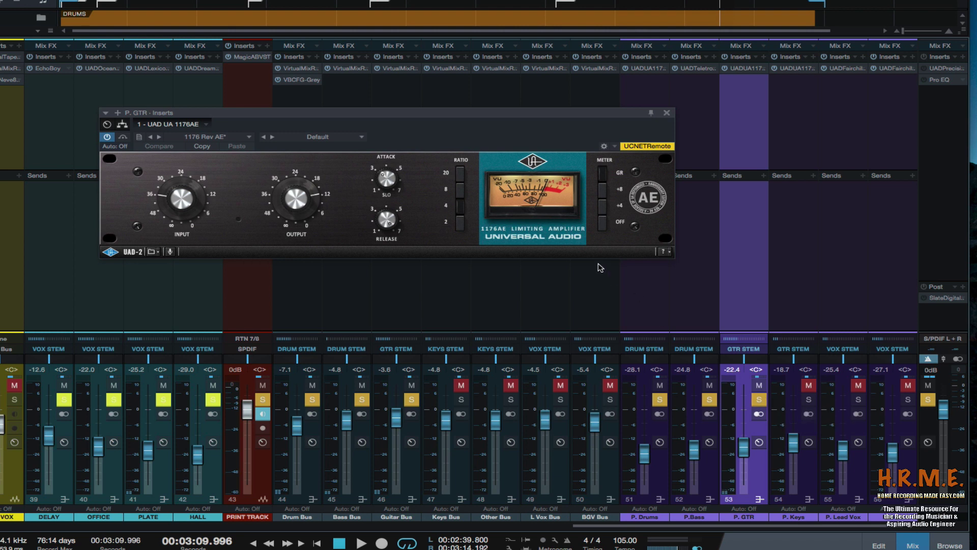
left_click(667, 113)
- Select P. Keys, collapse the GUITARS folder and expand KEYS/SYNTH, and cue playback at 00:01:40.223
left_click(795, 492)
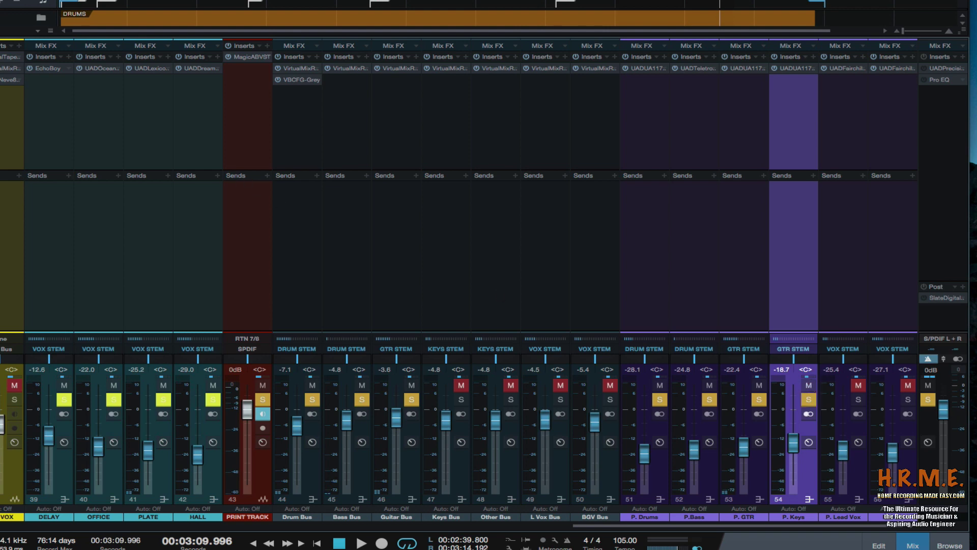
key("shift+F3")
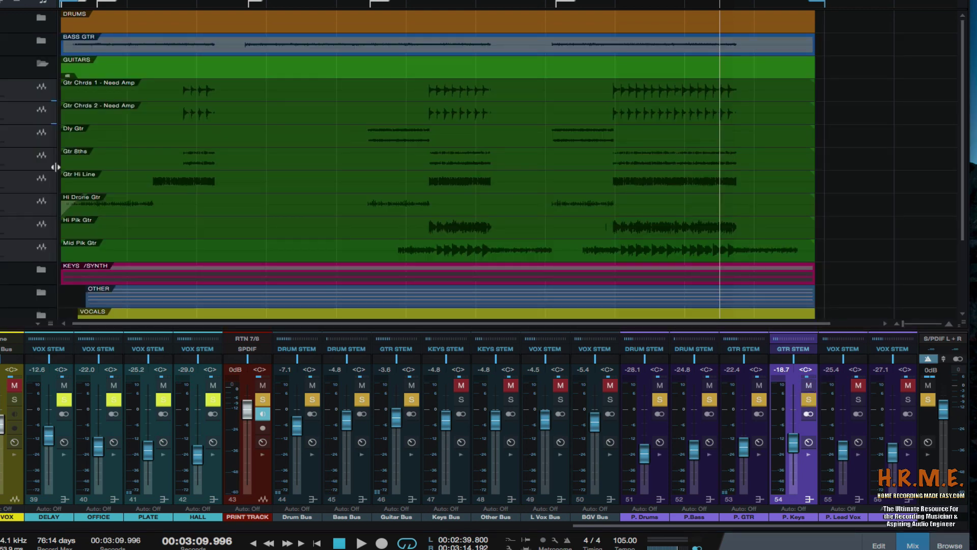
left_click(42, 60)
left_click(41, 87)
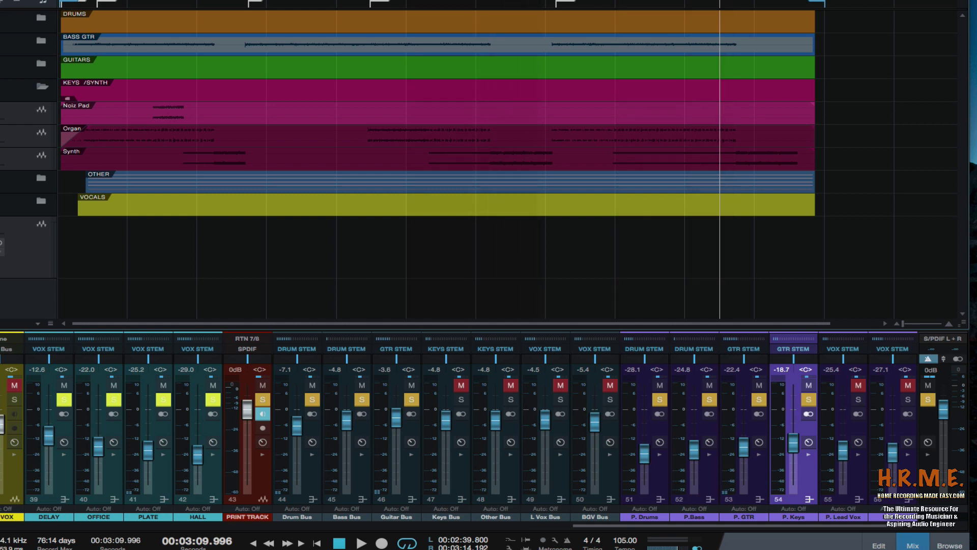
left_click_drag(406, 1, 547, 1)
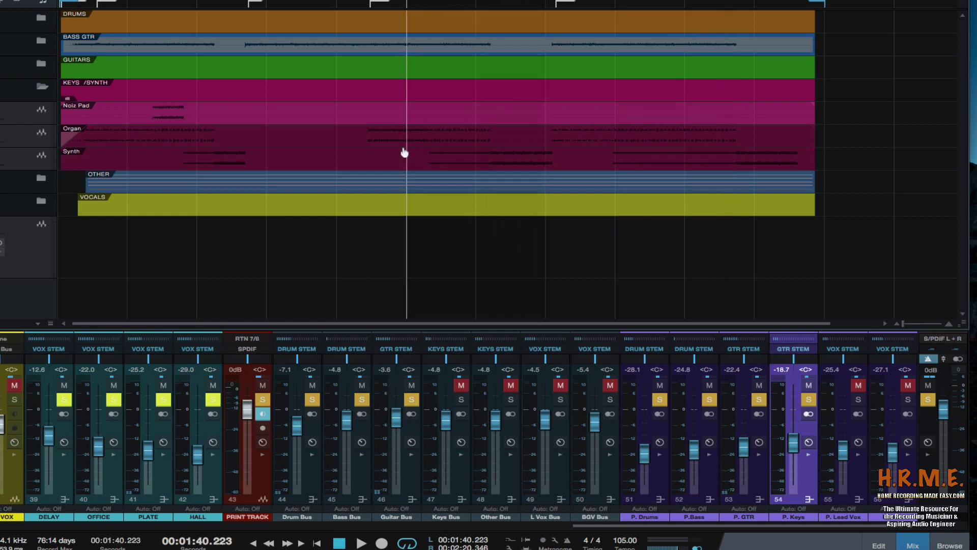
- Unmute and solo the Keys Bus during playback, and compare P. Keys muted and unmuted under it, leaving it unmuted
key("space")
left_click(808, 385)
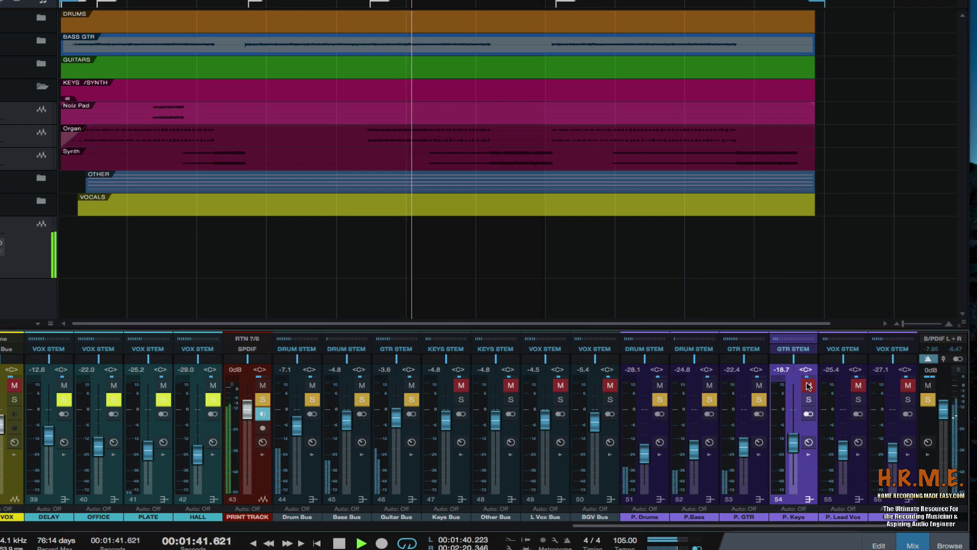
left_click(461, 385)
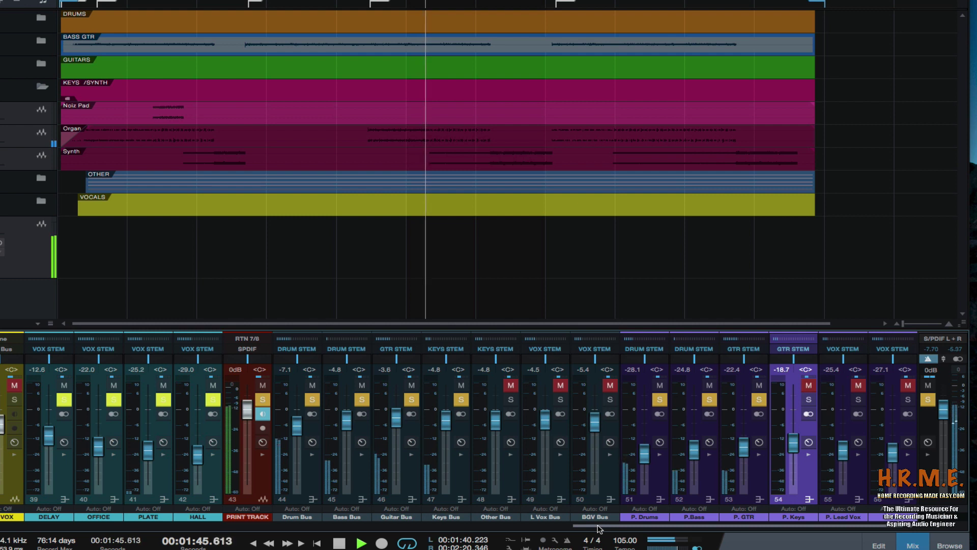
left_click_drag(597, 525, 598, 525)
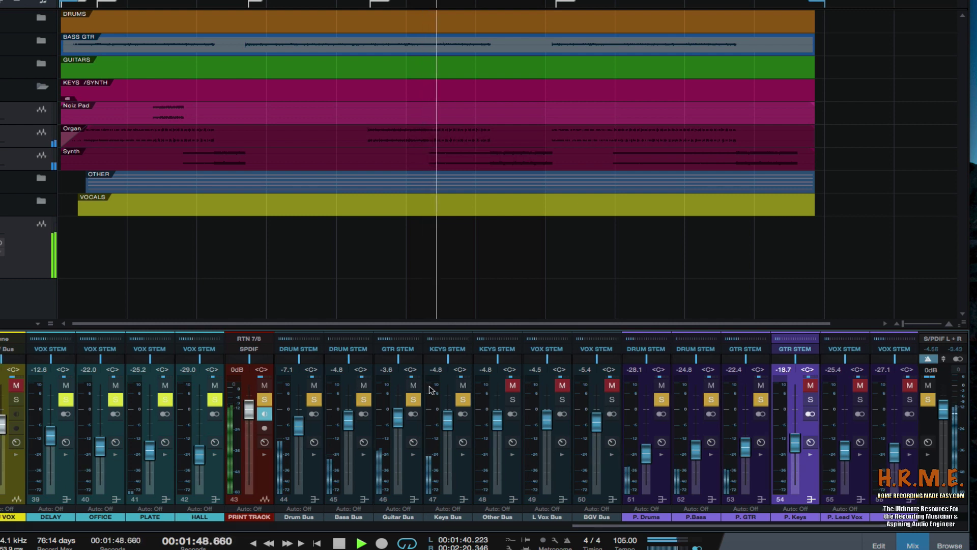
key("shift+F3")
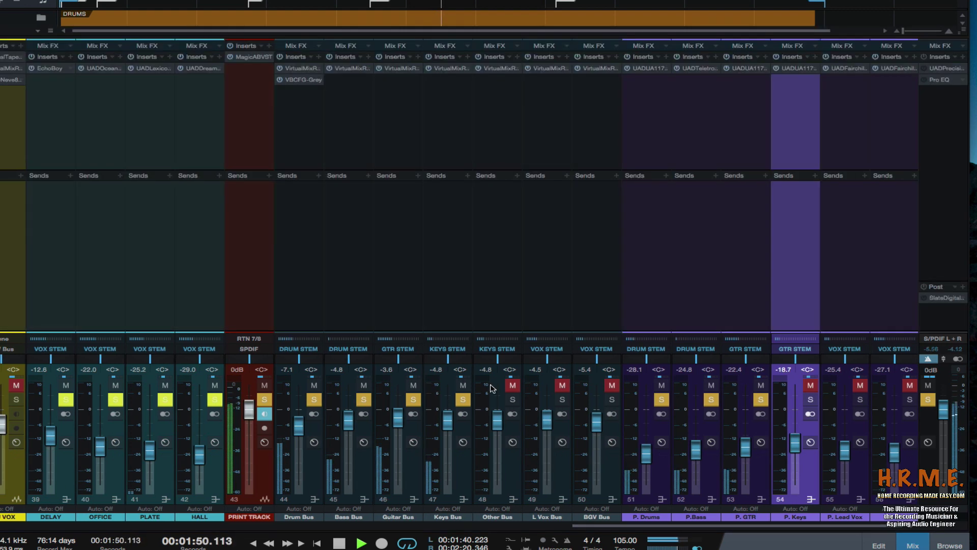
left_click(811, 386)
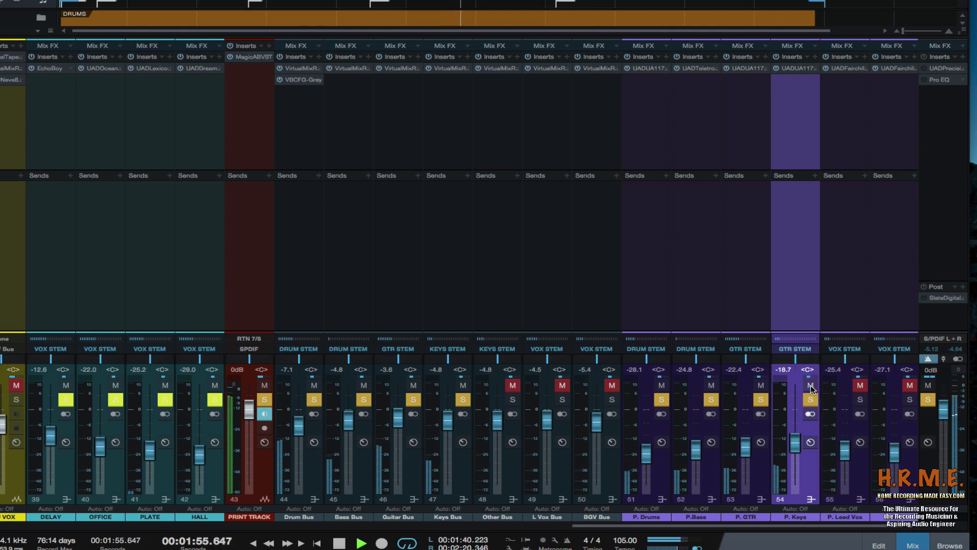
left_click(810, 399)
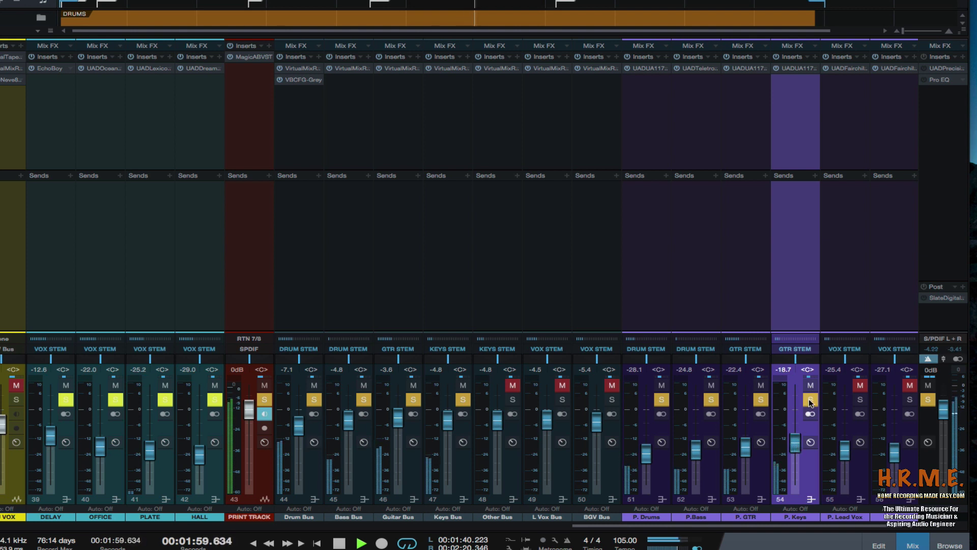
- Open P. Keys' UAD UA 1176LN Rev E insert and examine it during playback while toggling the channel's mute, then stop playback
double_click(794, 69)
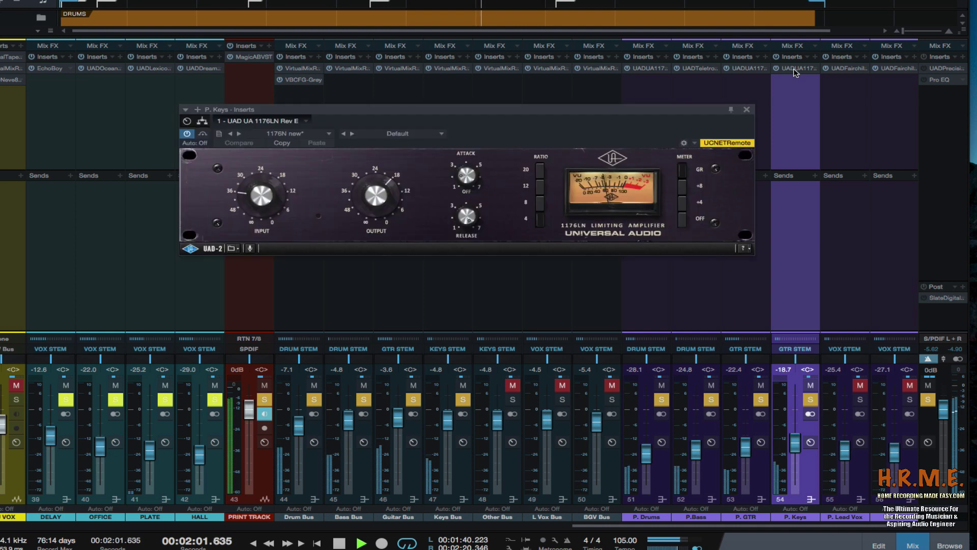
left_click_drag(449, 107, 442, 136)
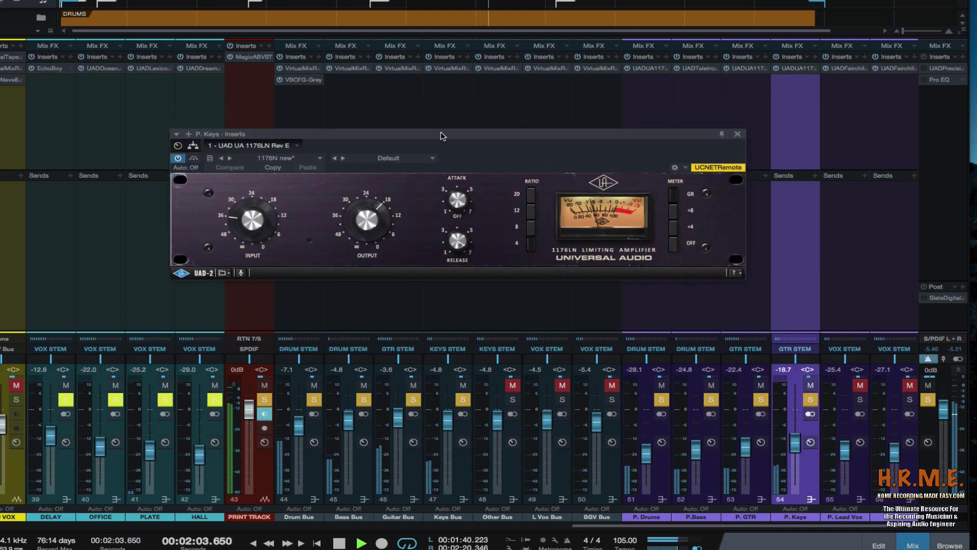
key("space")
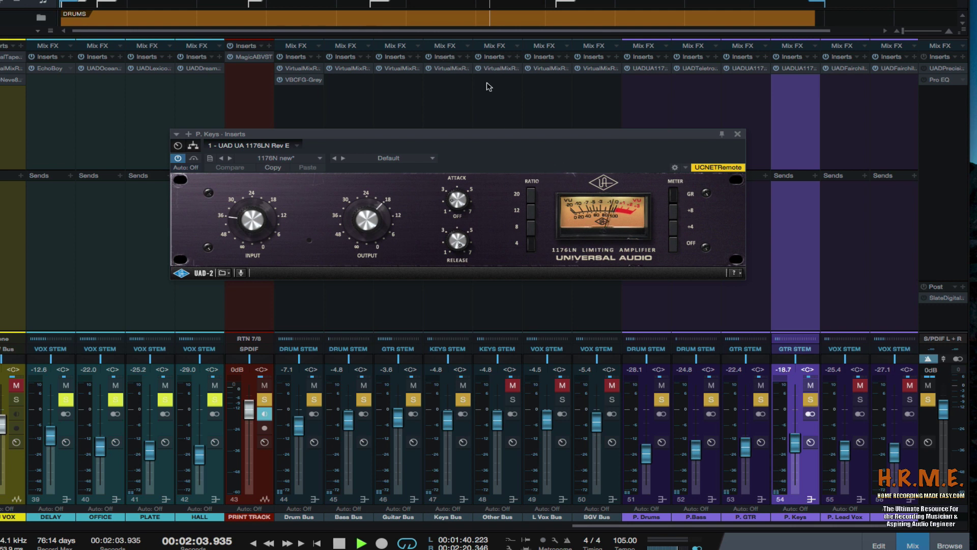
key("space")
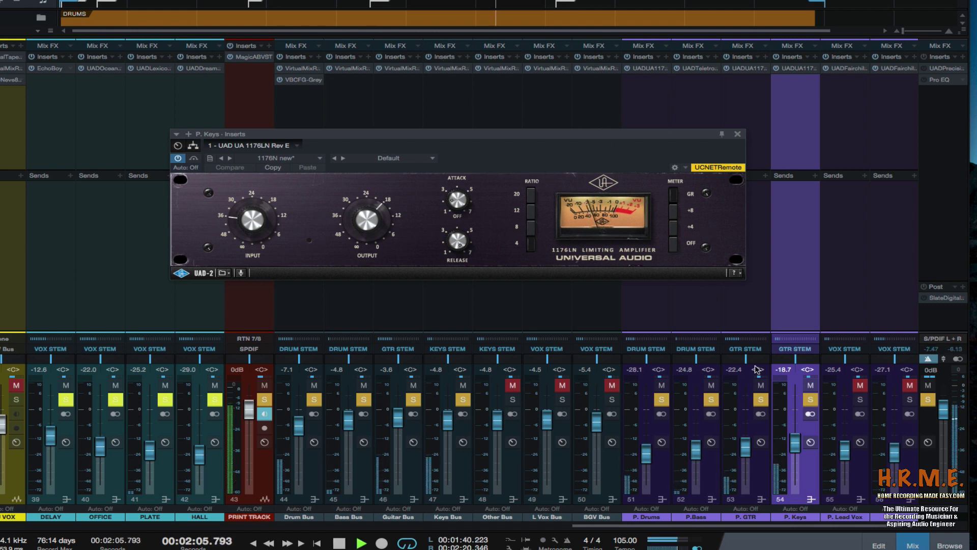
left_click(811, 385)
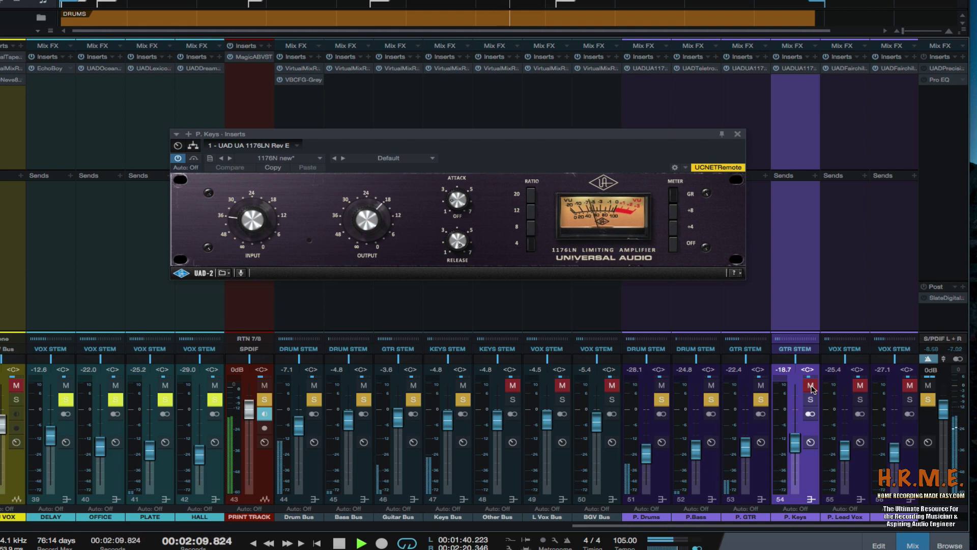
left_click(811, 385)
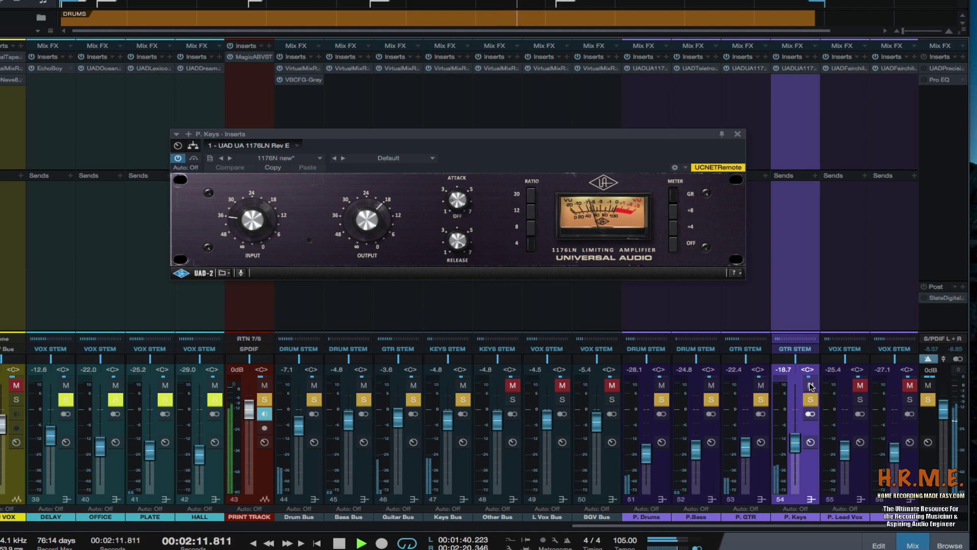
key("space")
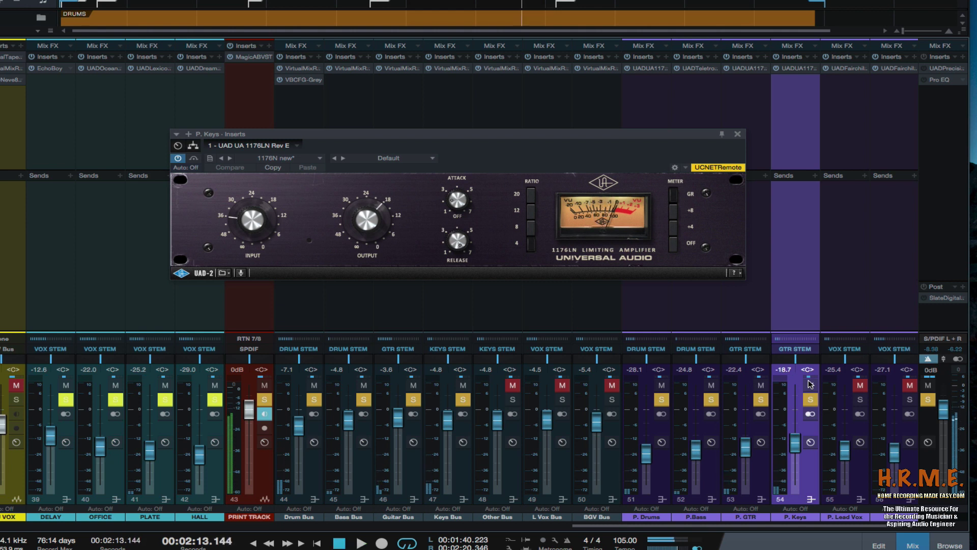
- Lower the P. Keys fader to -23.4 dB, close its compressor, and select the P. Lead Vox channel
left_click_drag(790, 448, 791, 454)
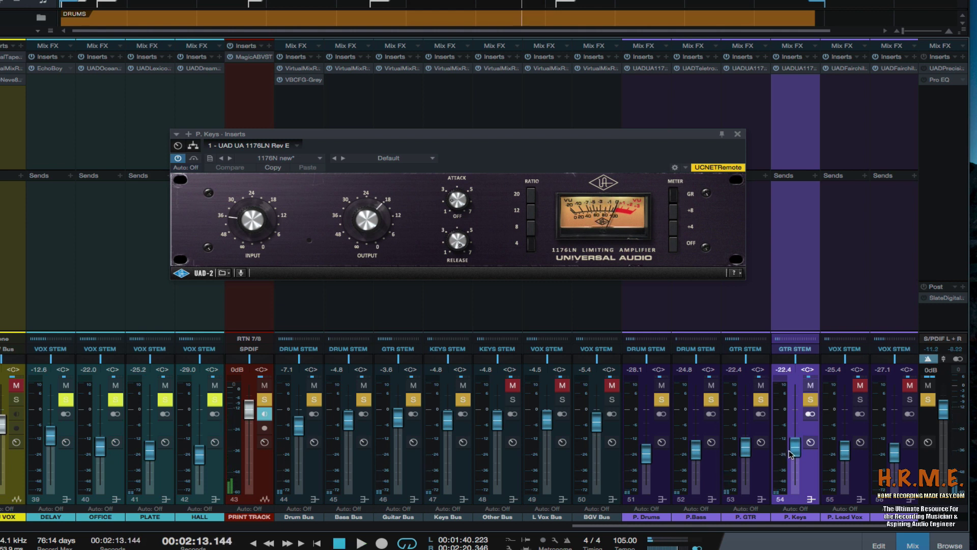
left_click(737, 134)
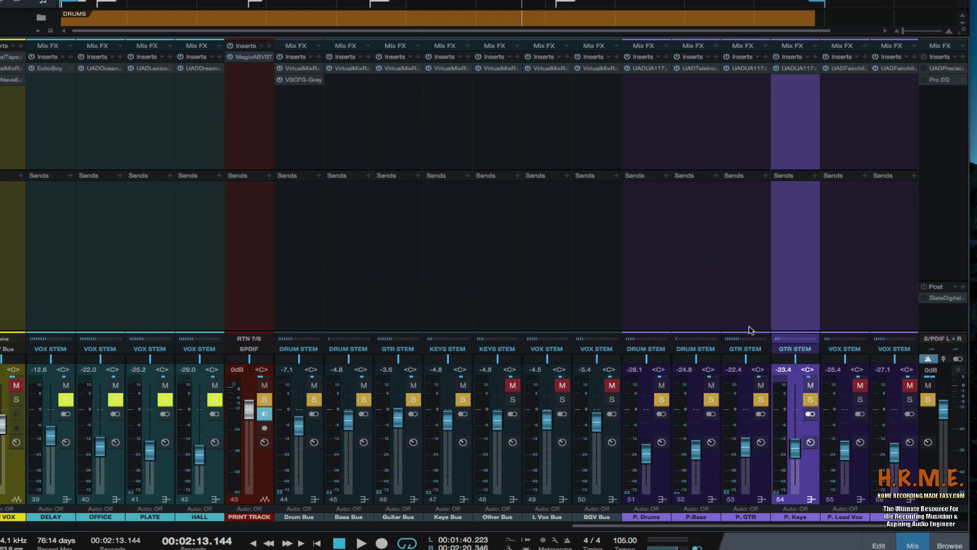
left_click(837, 484)
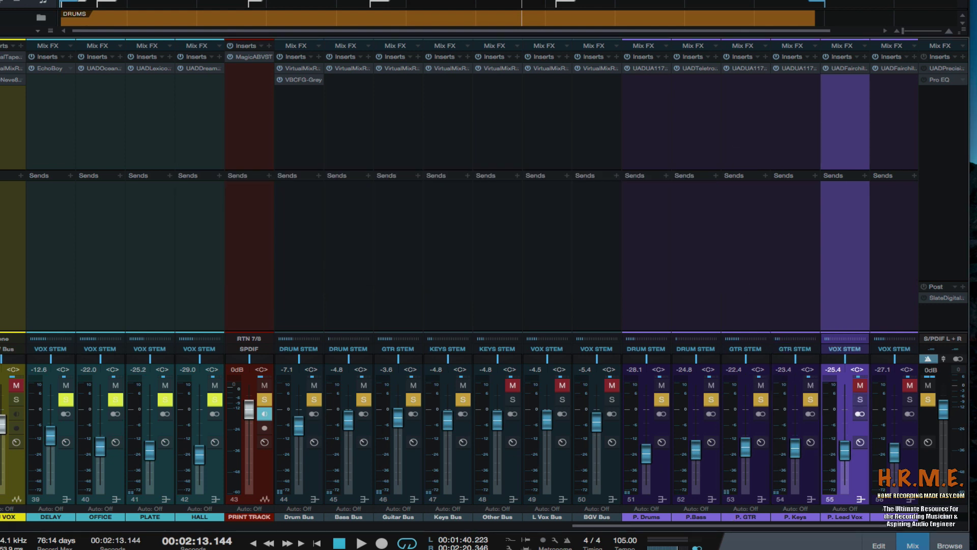
- Collapse the KEYS/SYNTH folder, expand VOCALS in the arrangement, and cue playback at 00:00:54.193 before returning to the full mixer
left_click(2, 336)
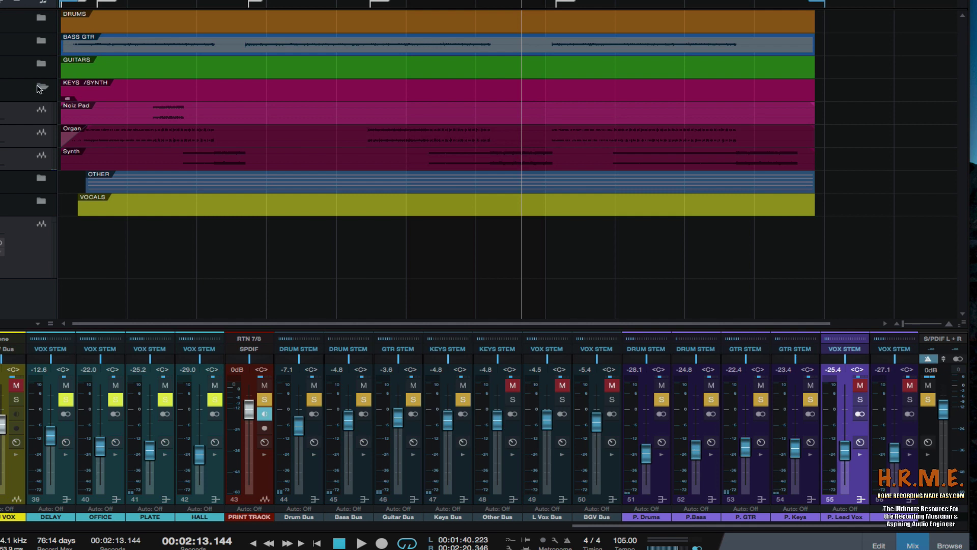
left_click(40, 87)
left_click(41, 132)
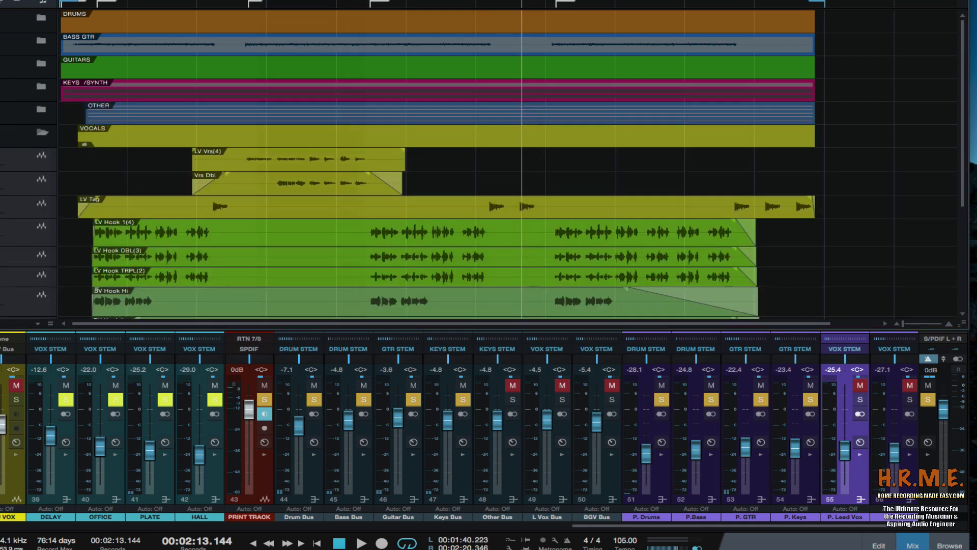
left_click_drag(256, 0, 367, 0)
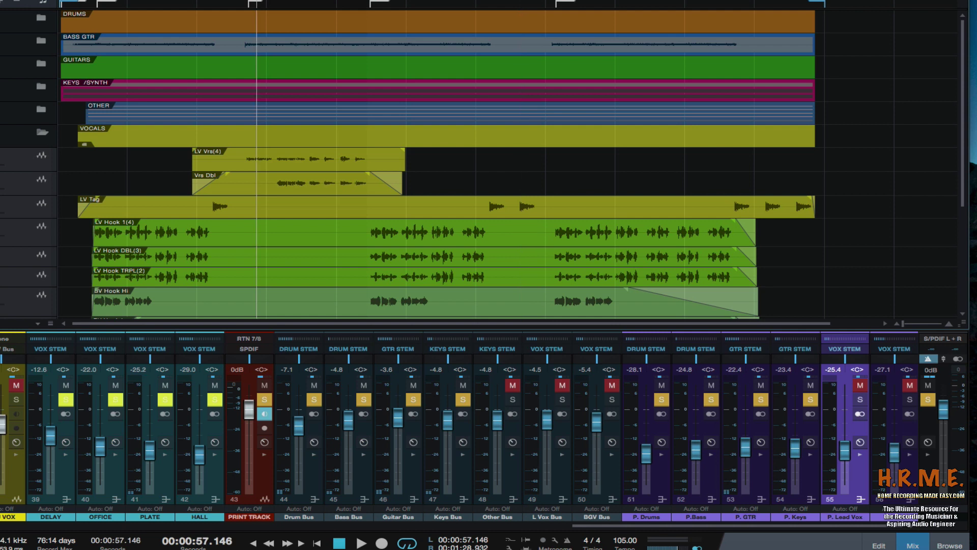
key("KP_1")
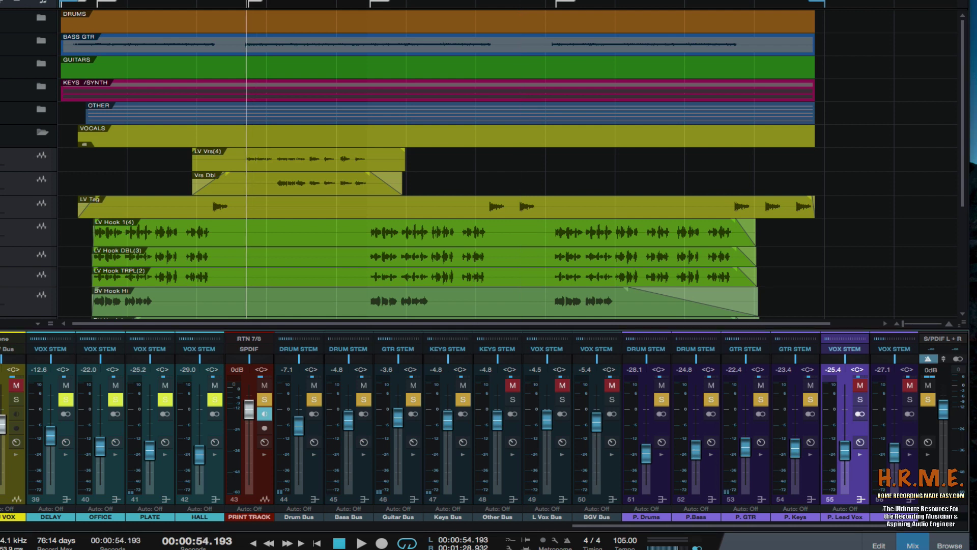
key("shift+F3")
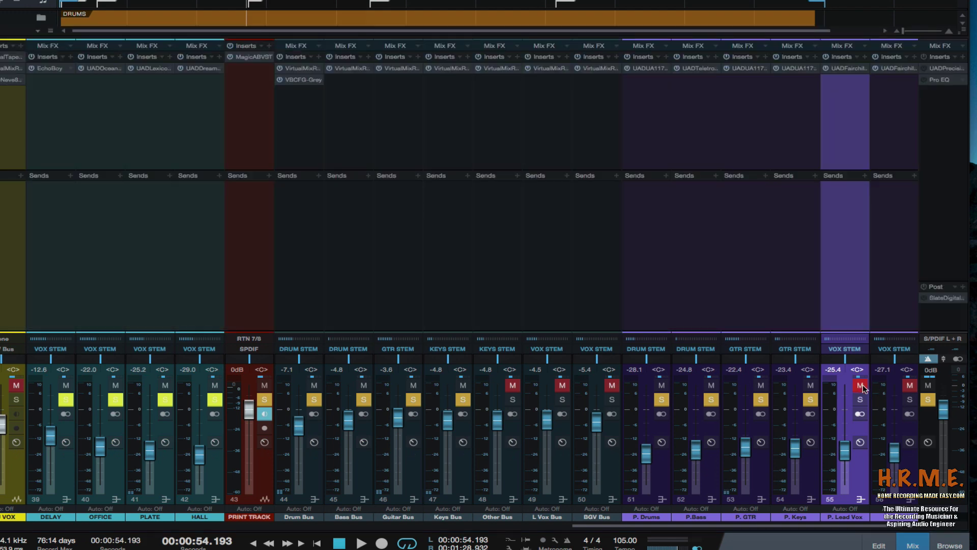
- Unmute and solo the Other Bus and L Vox Bus, and start playback
left_click(512, 386)
left_click(561, 385)
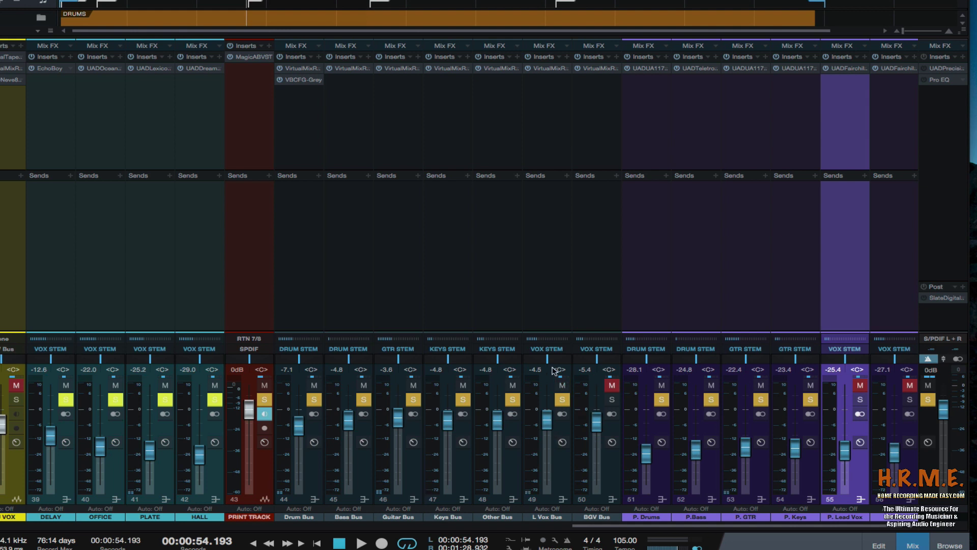
key("space")
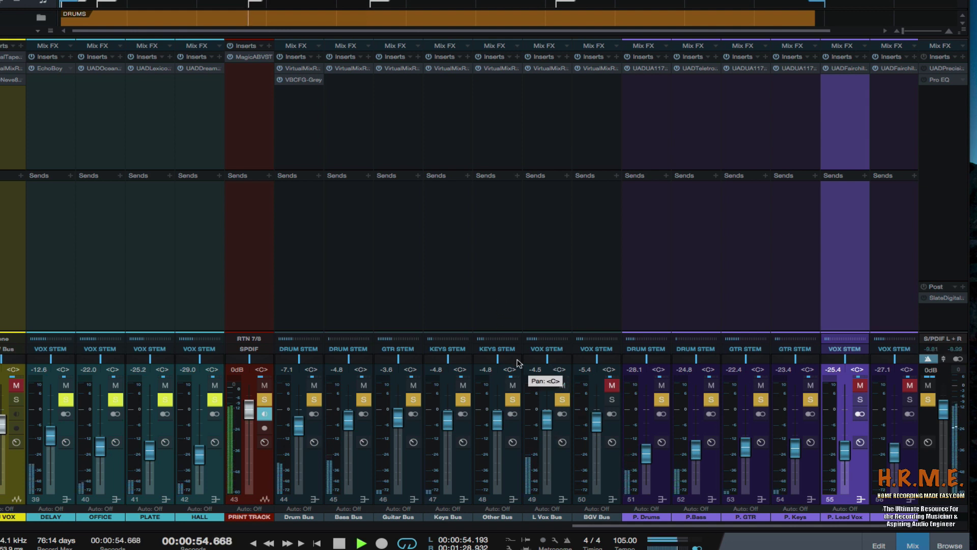
- Compare P. Lead Vox unmuted and muted during playback, leave it unmuted and soloed, and stop playback
left_click(859, 385)
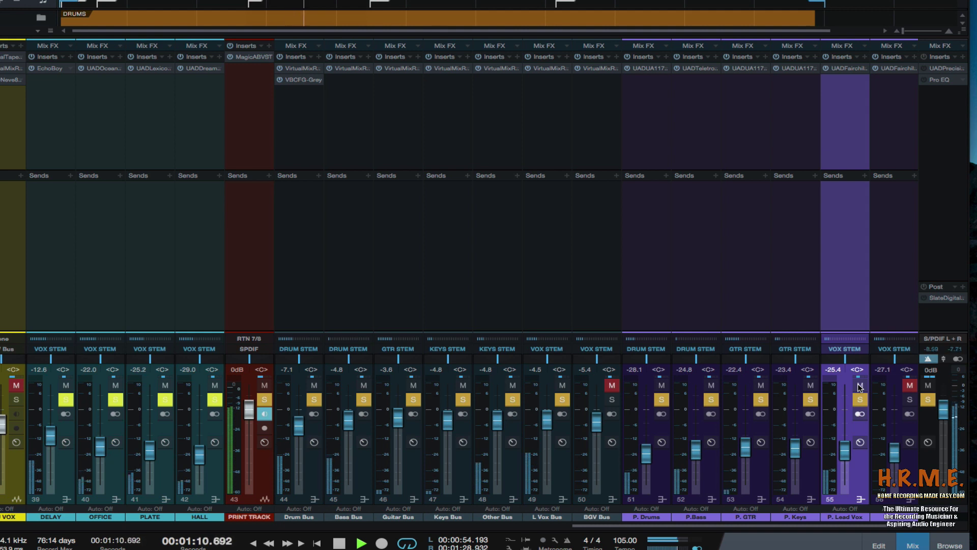
left_click(859, 385)
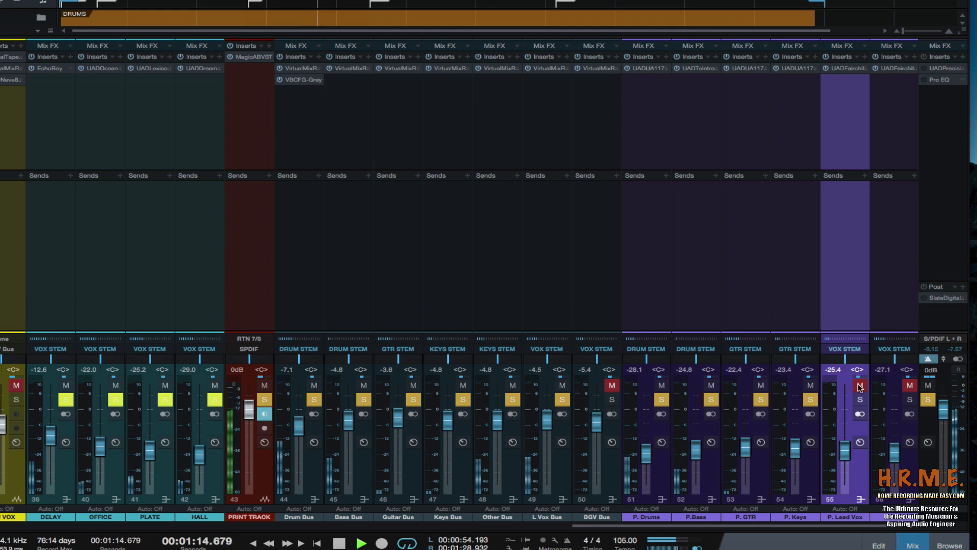
left_click(859, 385)
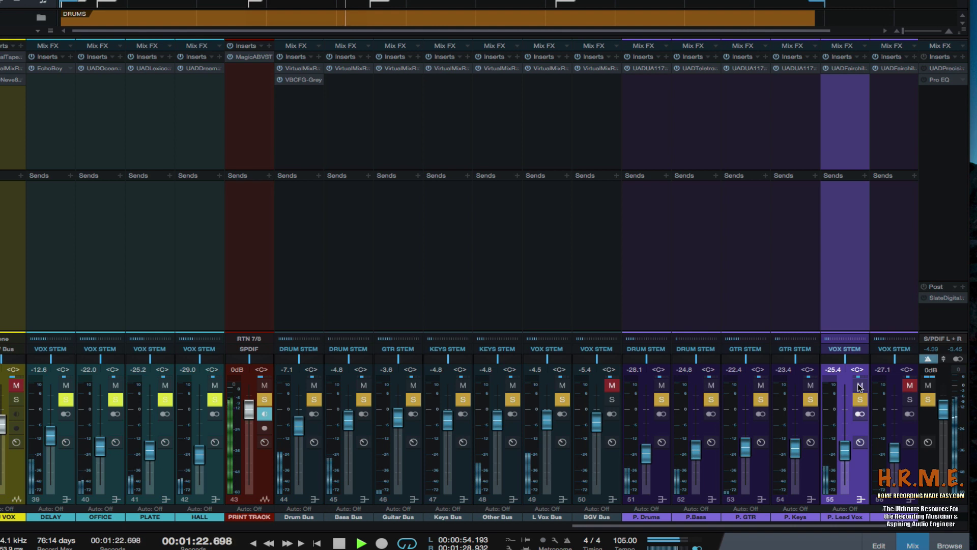
left_click(858, 386)
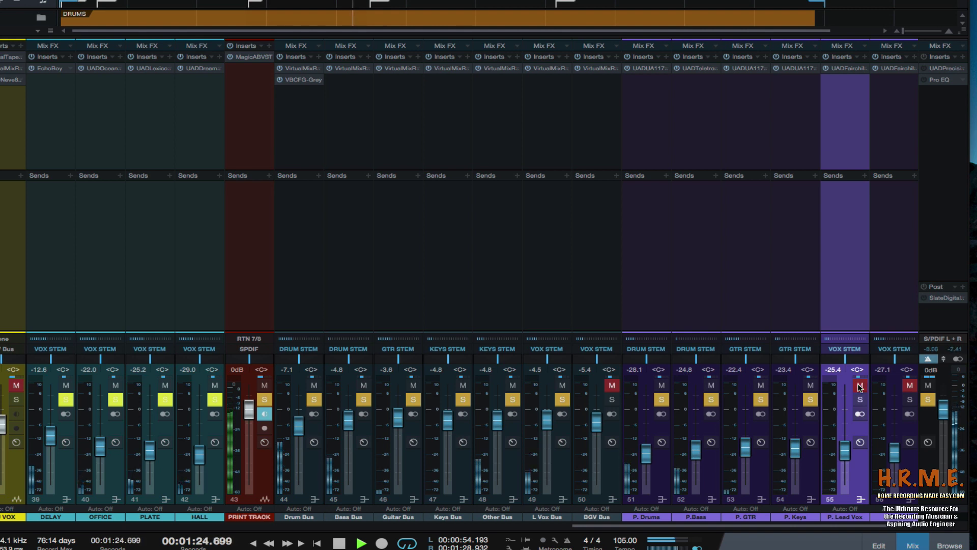
left_click(859, 385)
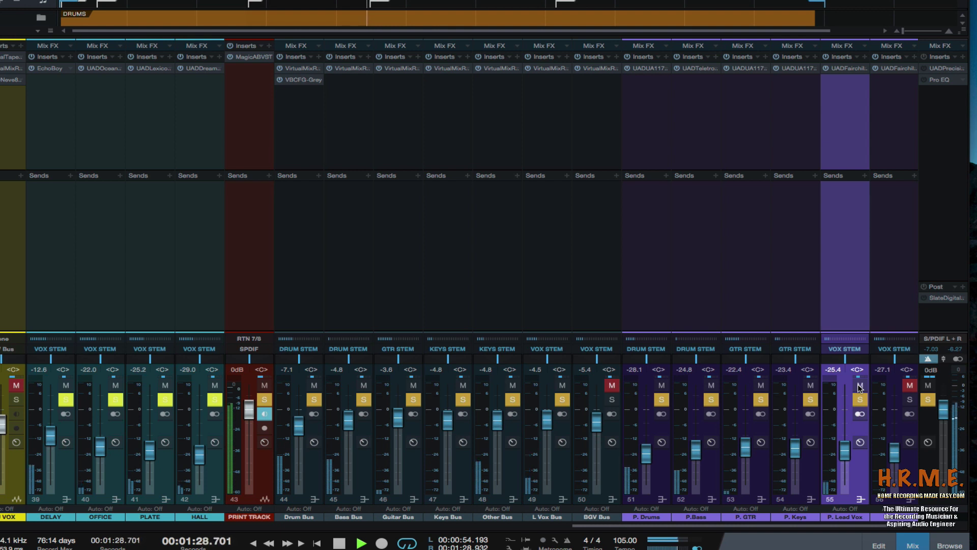
key("space")
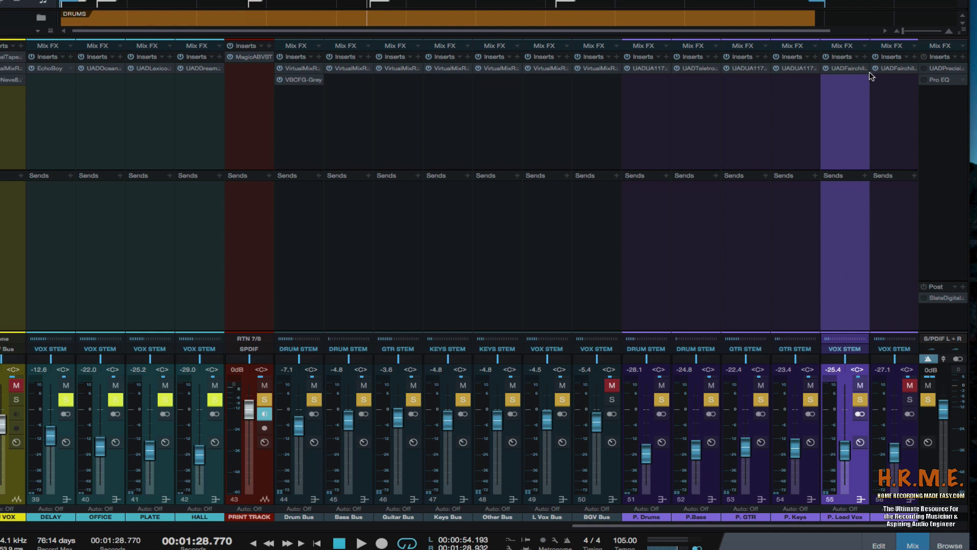
- Open P. Lead Vox's UAD Fairchild 660 insert and examine it during playback while toggling the channel's mute, then stop playback
double_click(850, 68)
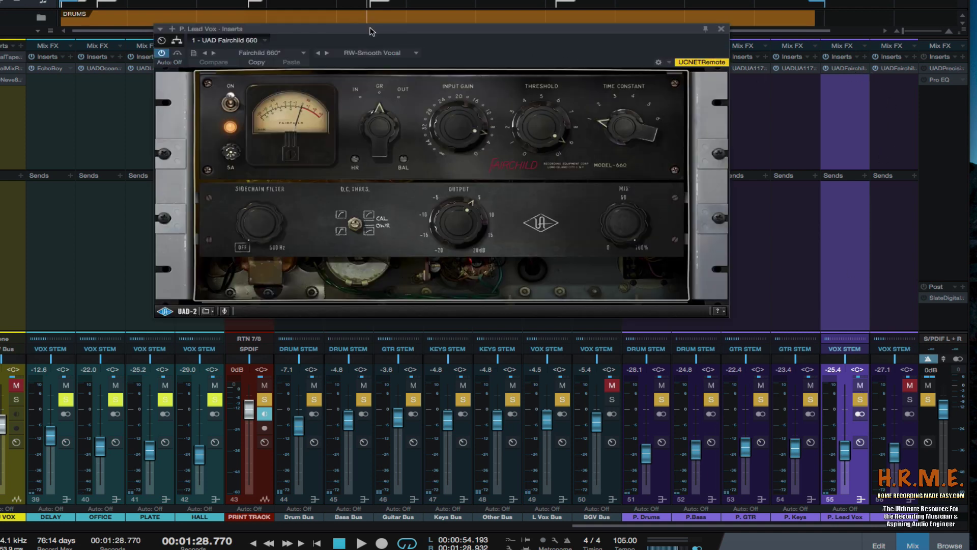
left_click_drag(370, 32, 351, 34)
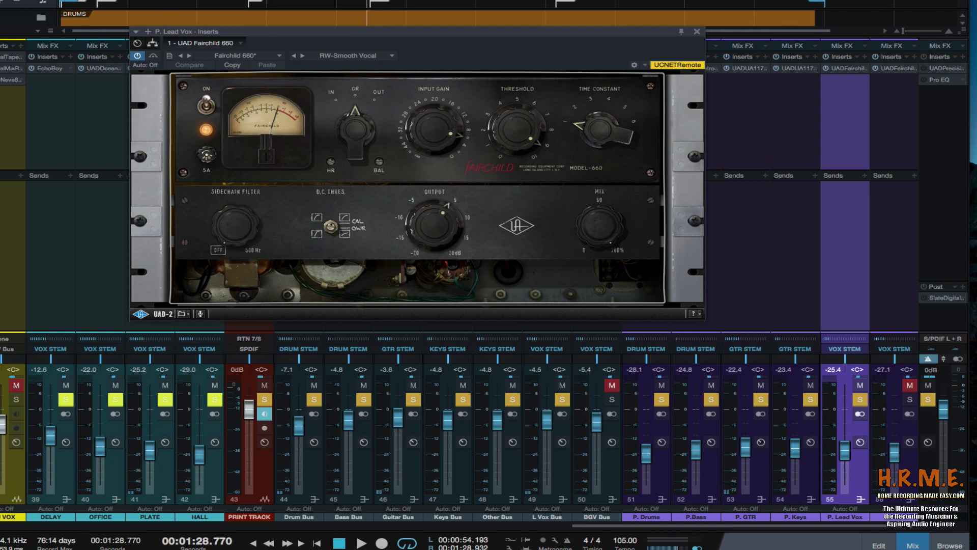
key("space")
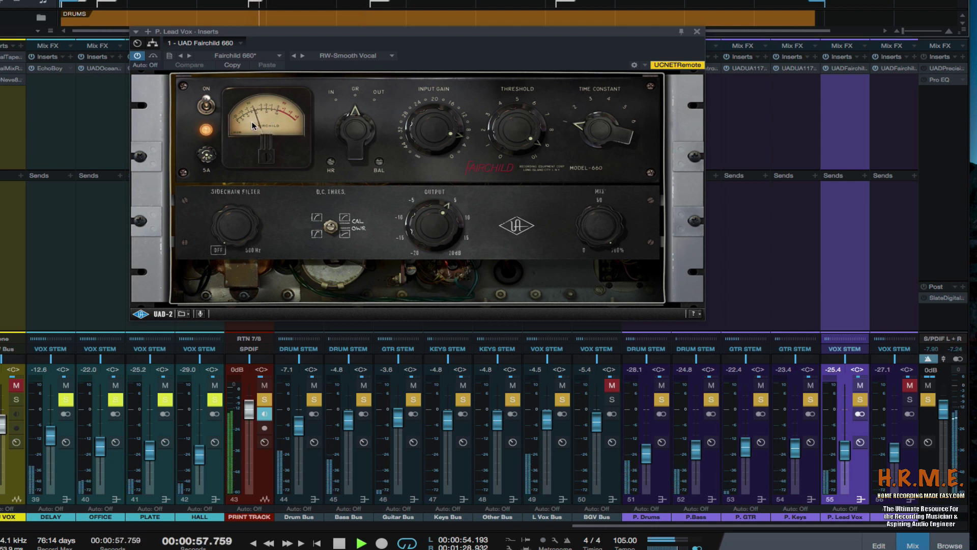
left_click(860, 385)
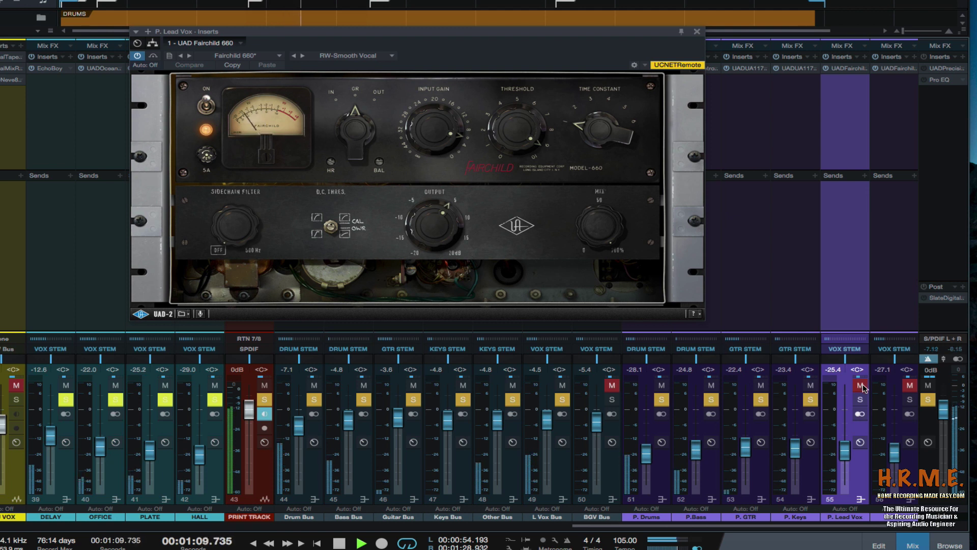
left_click(860, 386)
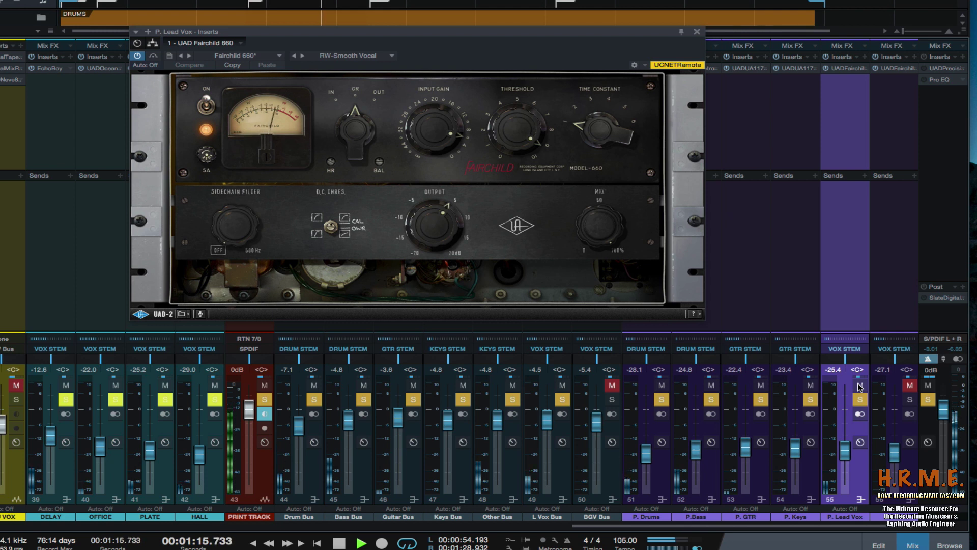
key("space")
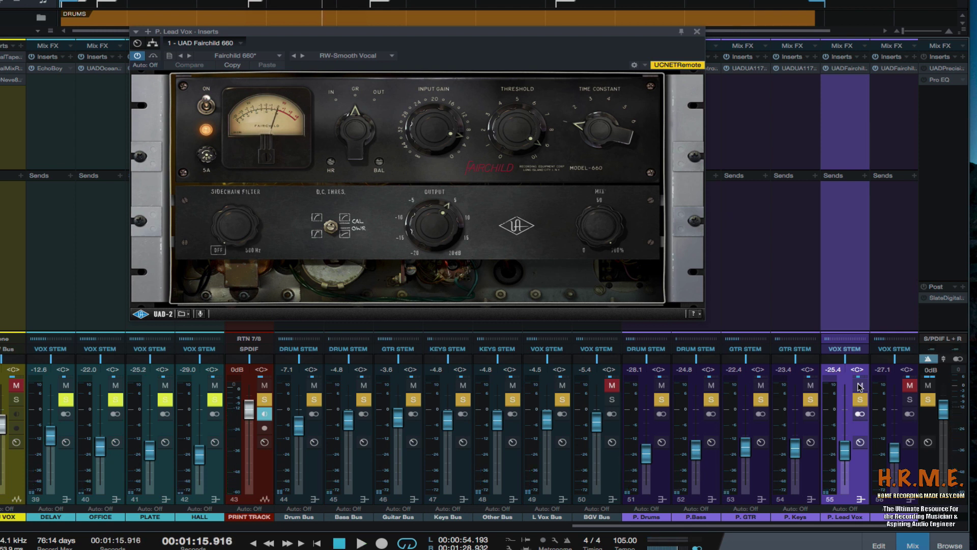
key("space")
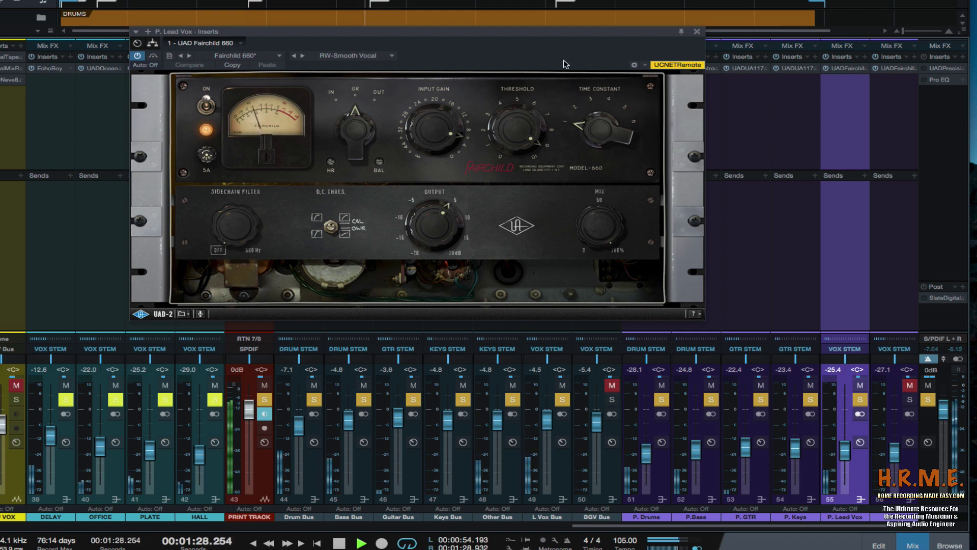
key("space")
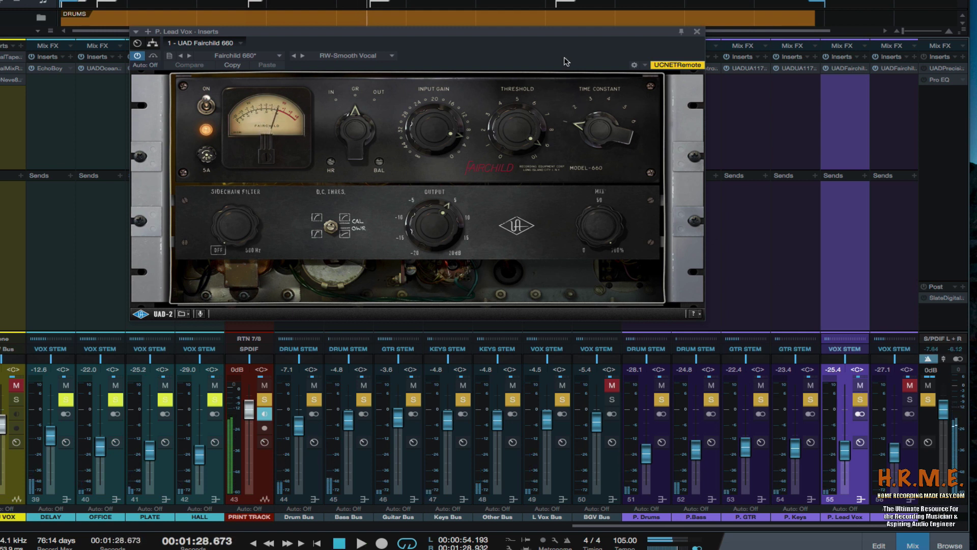
- Close P. Lead Vox's compressor, select the P. BGV channel, and unmute the BGV Bus
left_click(697, 32)
left_click(913, 478)
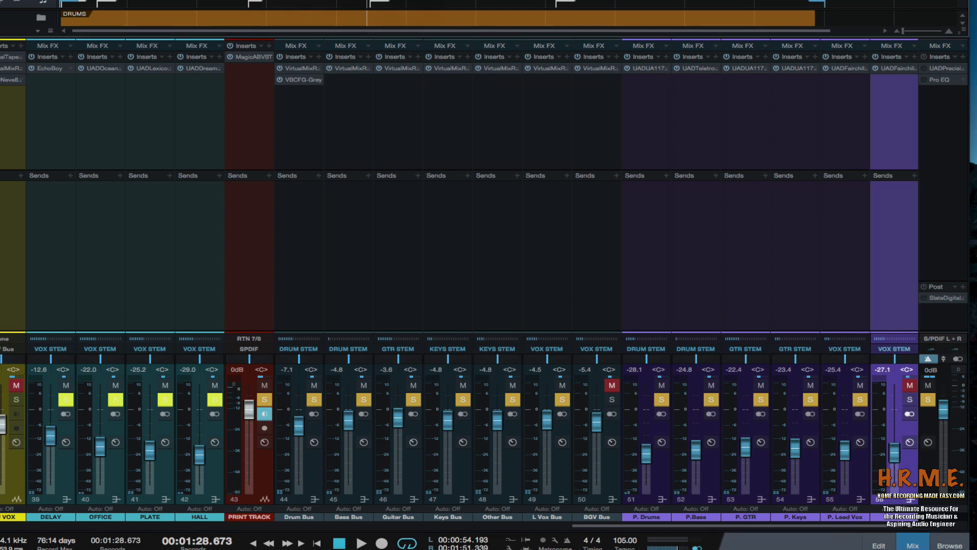
left_click(611, 385)
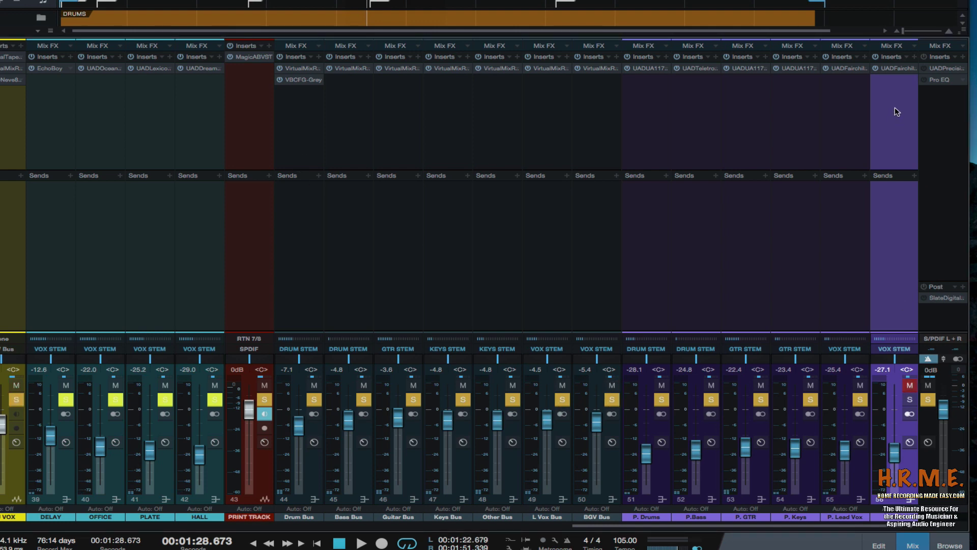
- Examine P. BGV's UAD Fairchild 660 insert during playback, unmuting the channel partway, then stop playback and close the compressor
left_click(894, 70)
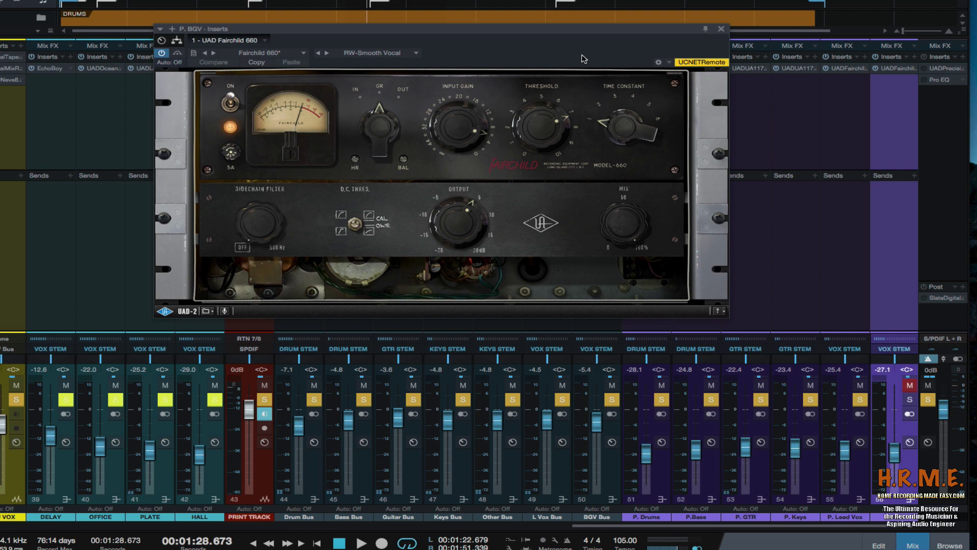
key("space")
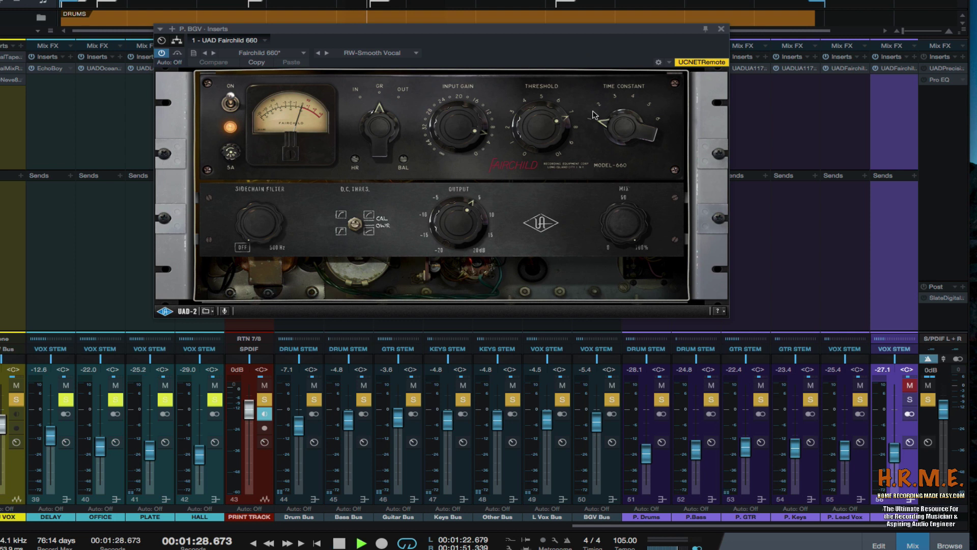
left_click(909, 385)
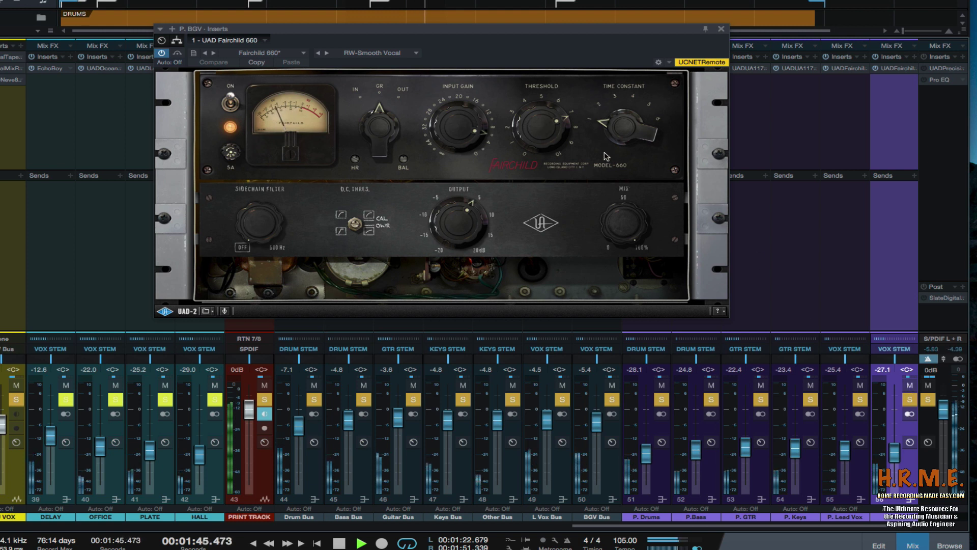
key("space")
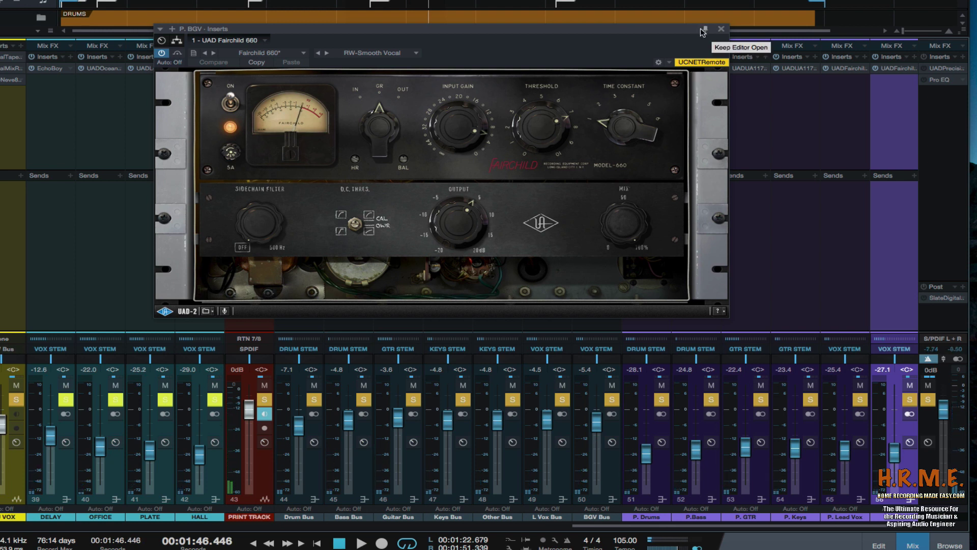
left_click(721, 29)
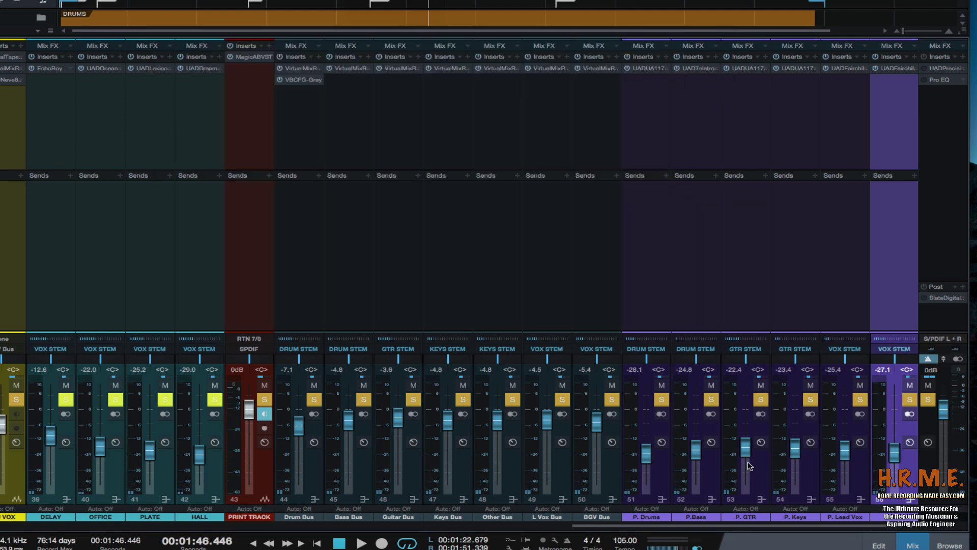
- Select all six parallel channels from P. Drums through P. BGV and mute them together
left_click(660, 489)
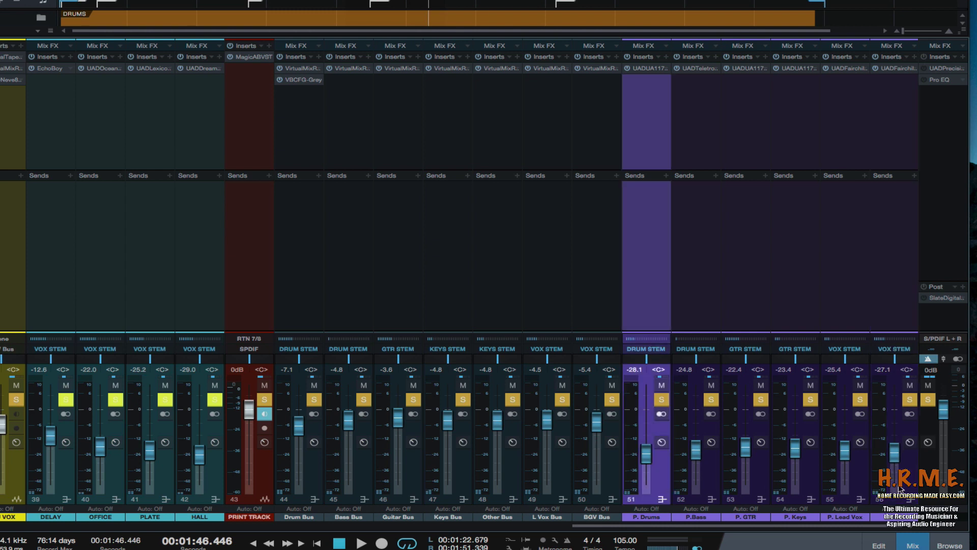
left_click(912, 480, "shift")
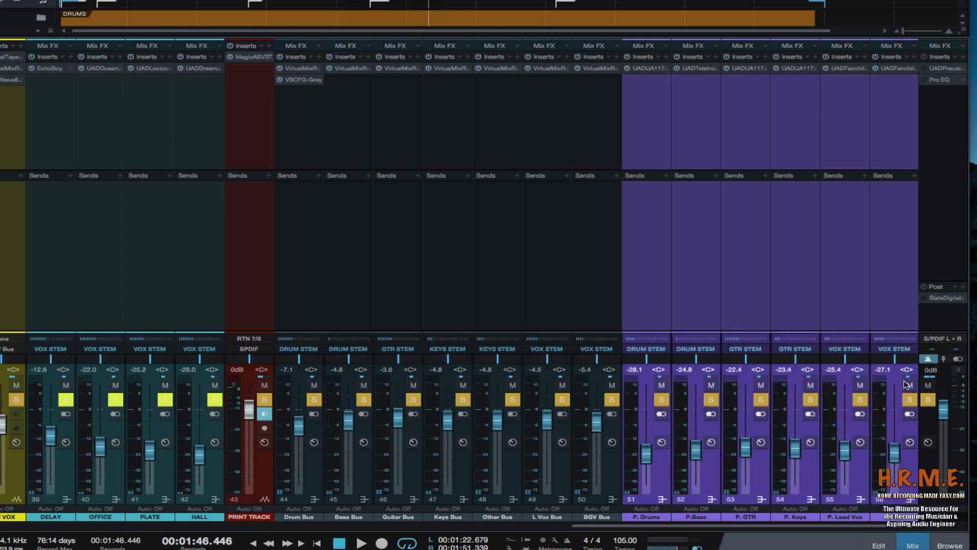
left_click(909, 385)
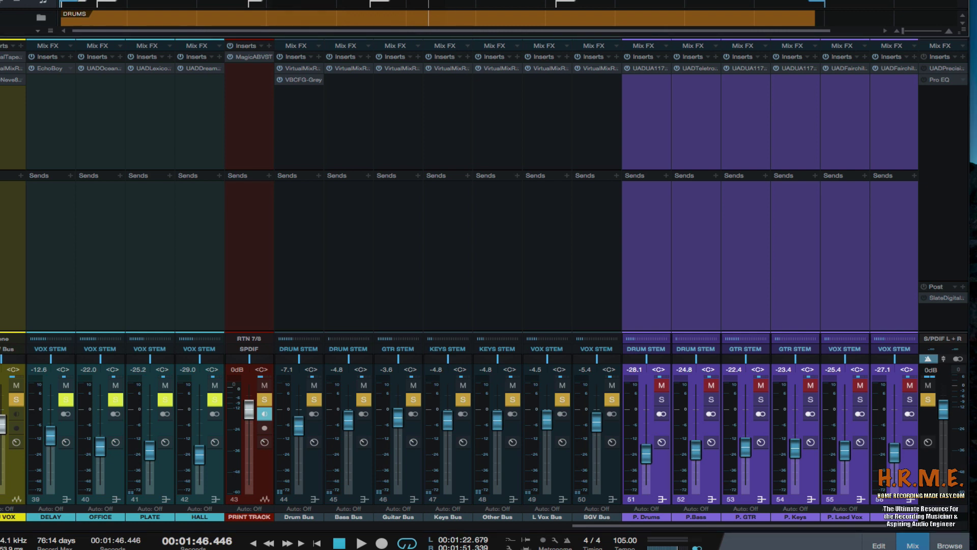
- Extend the loop range's start back to 00:01:01.488 and start playback from about 00:01:03
left_click_drag(345, 1, 272, 1)
left_click(277, 1)
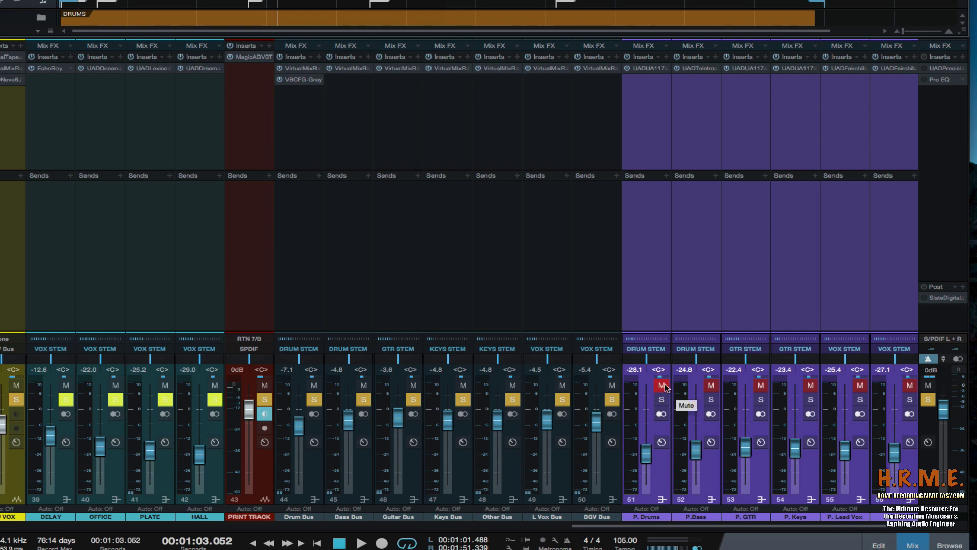
key("space")
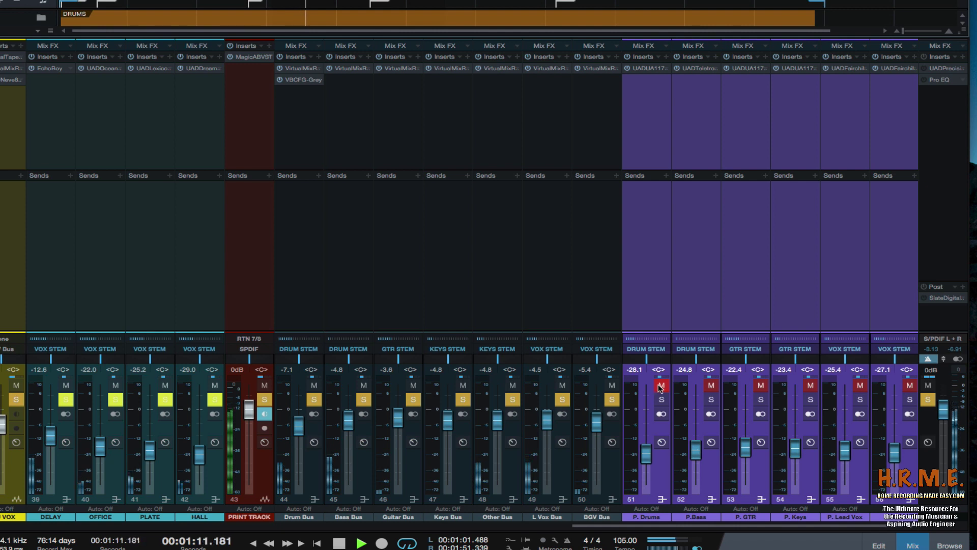
- Compare the mix with and without all six parallel channels by toggling their mutes together during playback, leave them unmuted, and stop playback
left_click(660, 385)
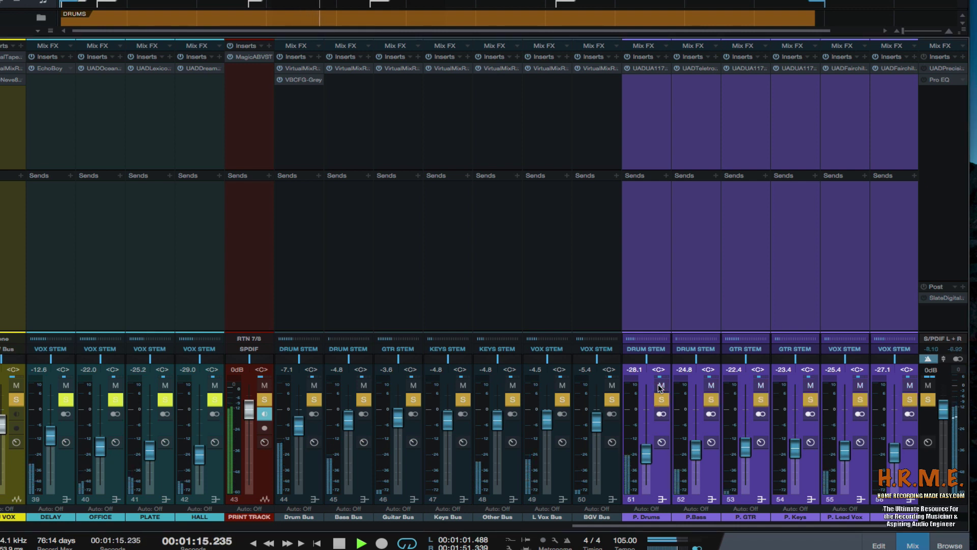
left_click(659, 386)
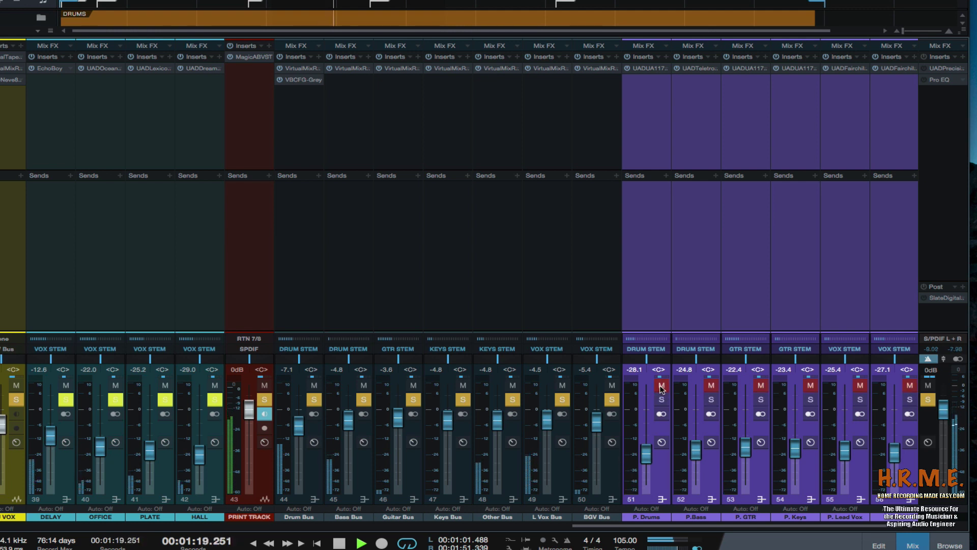
left_click(660, 386)
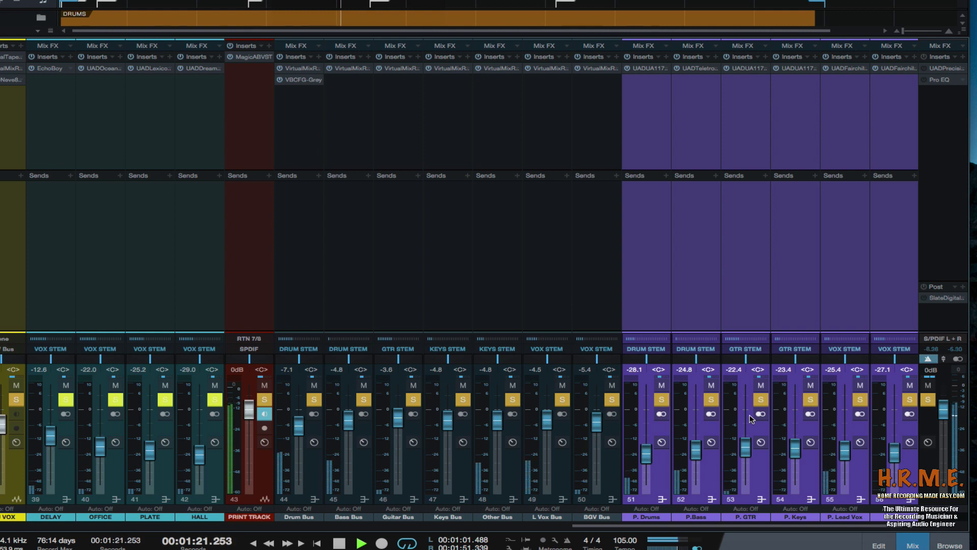
left_click(661, 385)
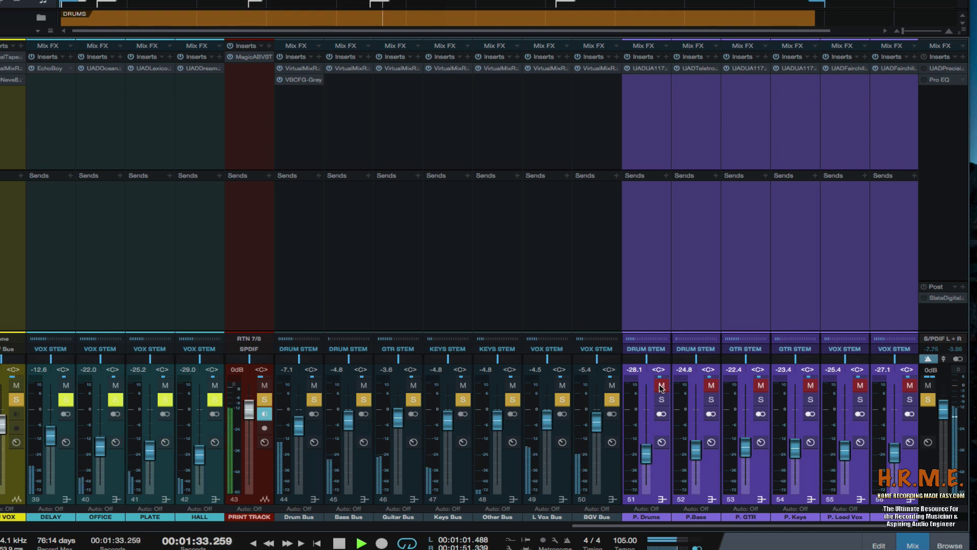
left_click(661, 385)
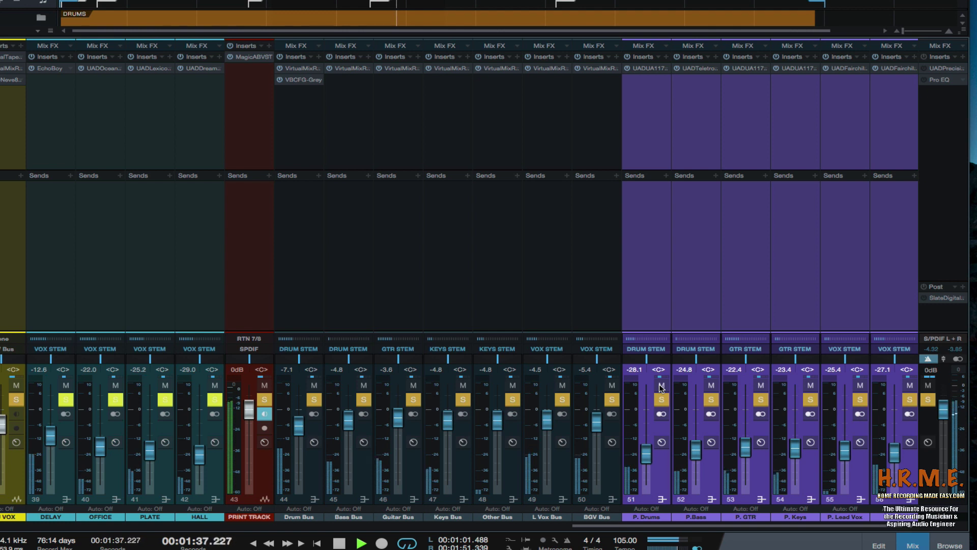
left_click(661, 385)
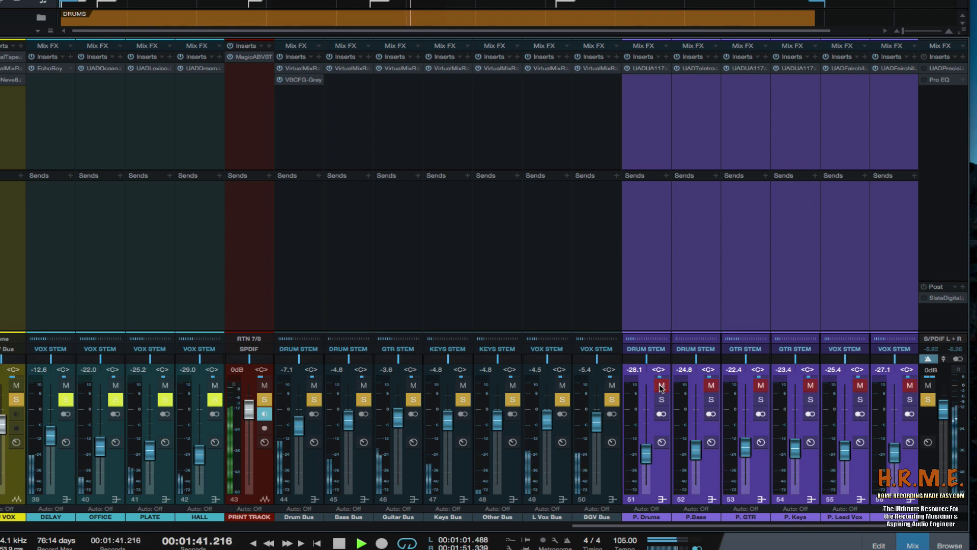
left_click(661, 385)
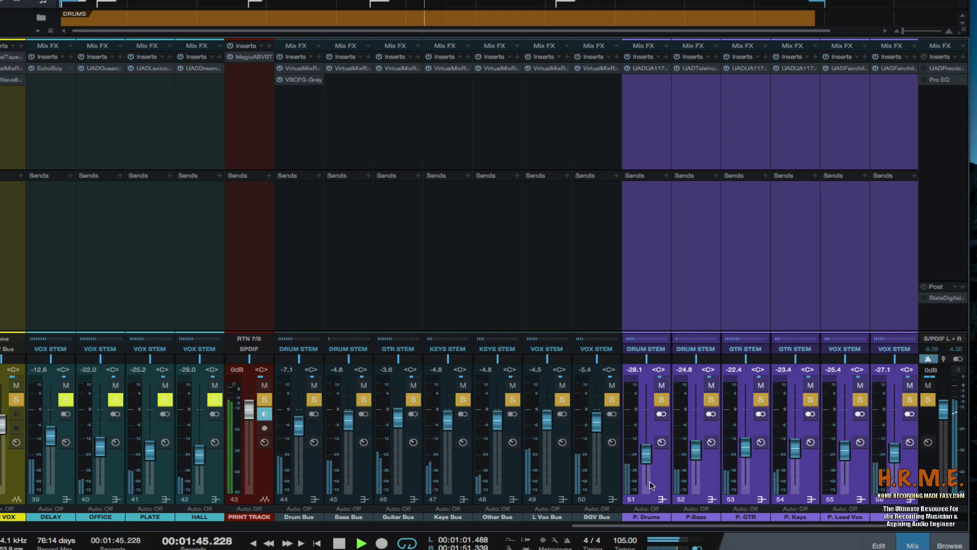
key("space")
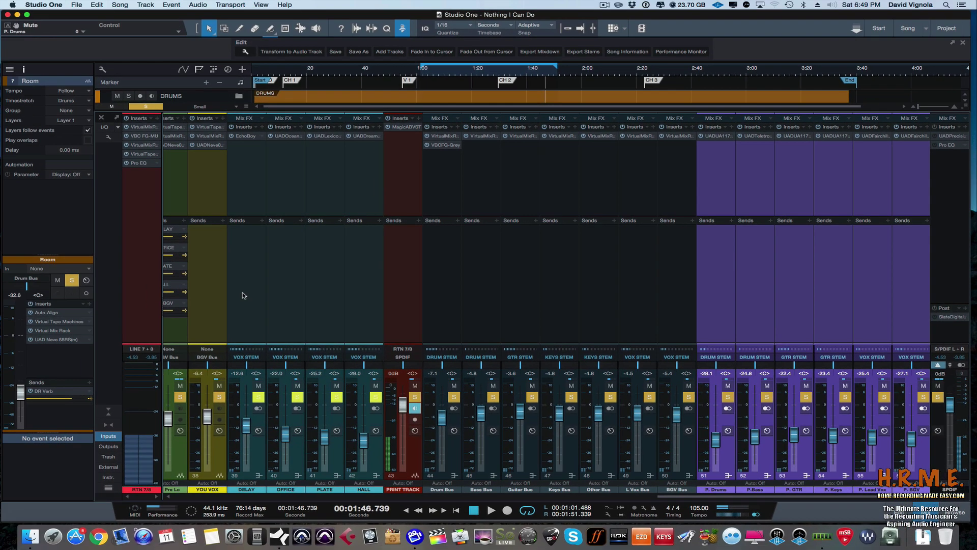
- Reduce the mixer's height to reveal the arrangement tracks and collapse the VOCALS folder track
left_click(108, 412)
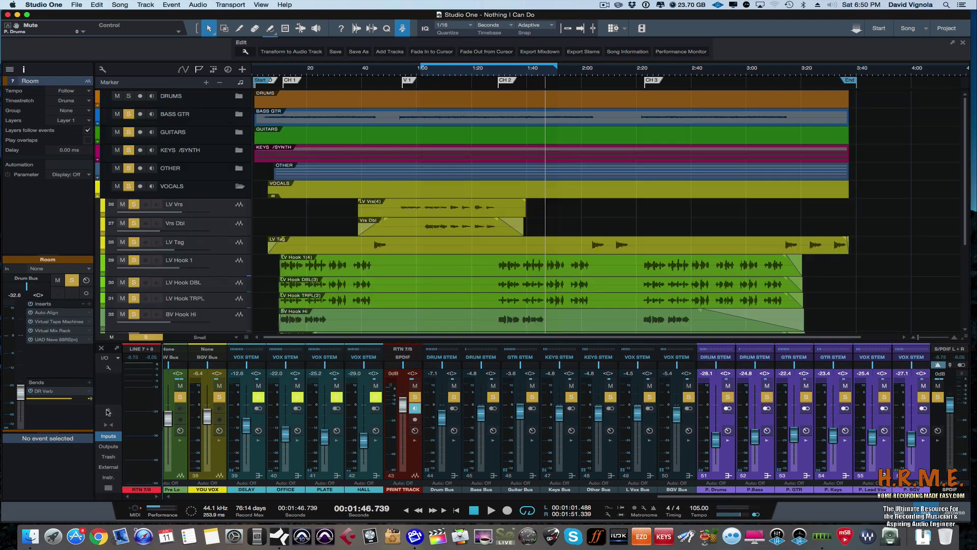
left_click(239, 186)
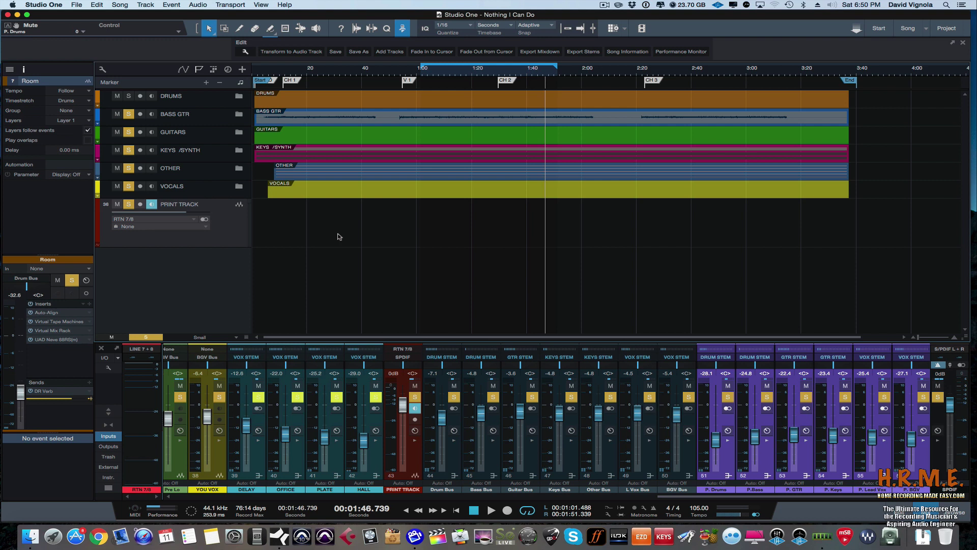